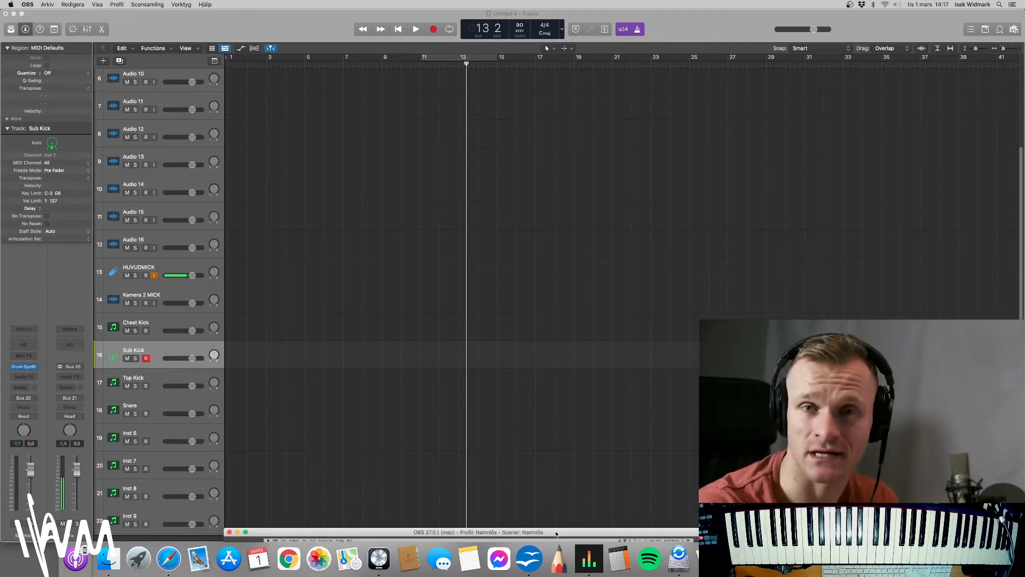
Record a kick pattern on the Chest Kick track over bars 11 and 12, starting playback from bar 10.
left_click(550, 452)
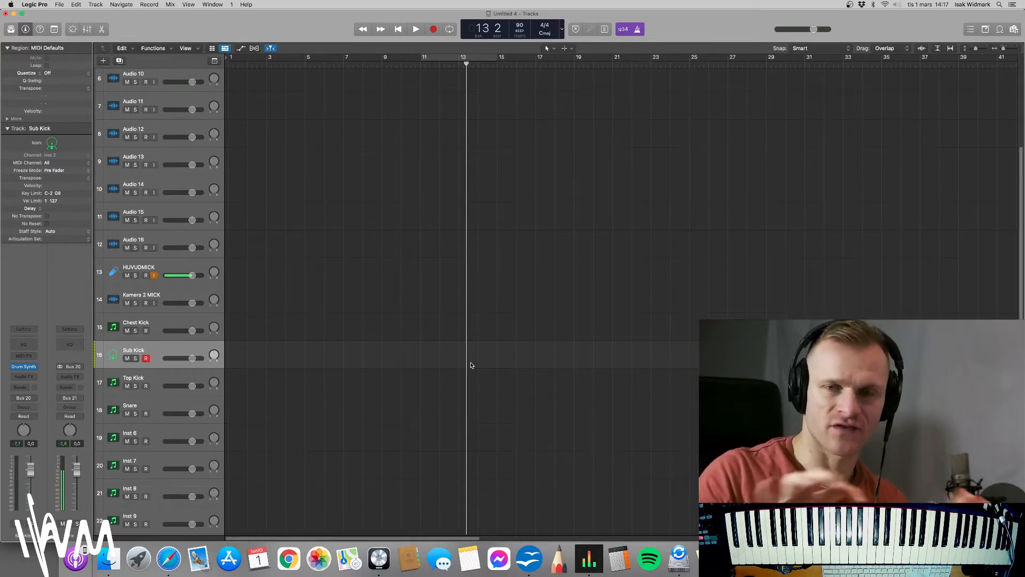
left_click(170, 316)
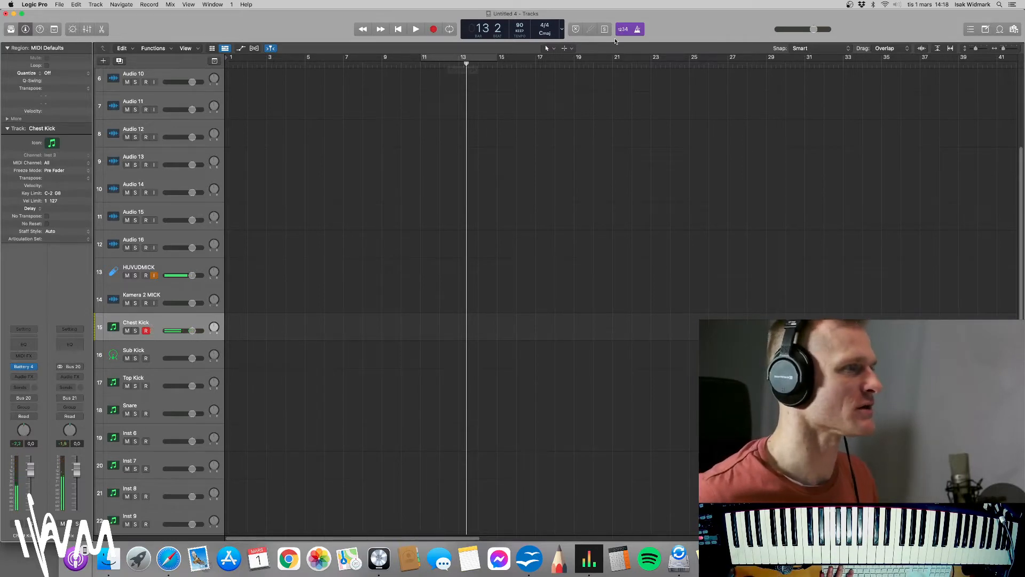
left_click(402, 66)
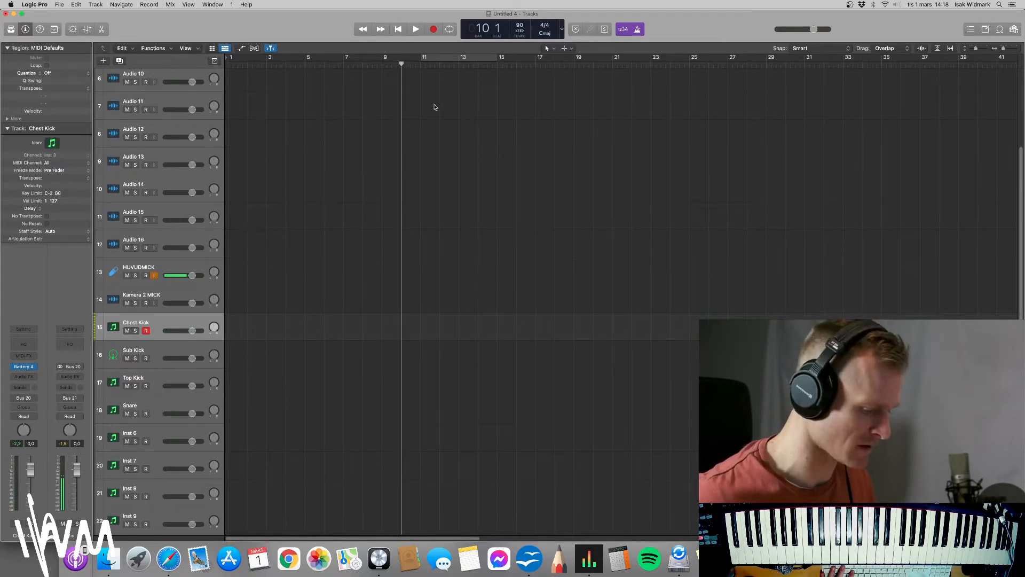
key("space")
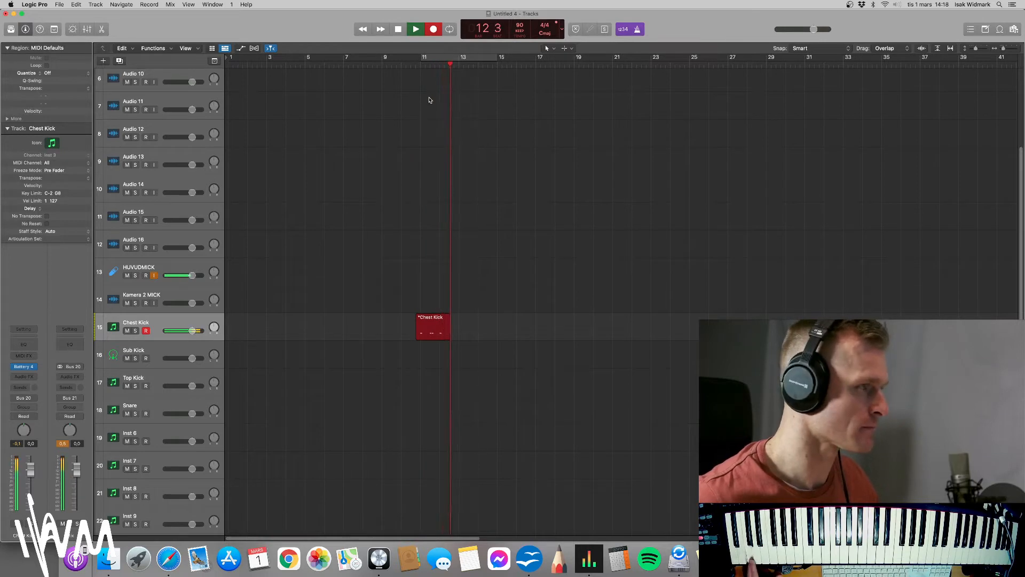
key("space")
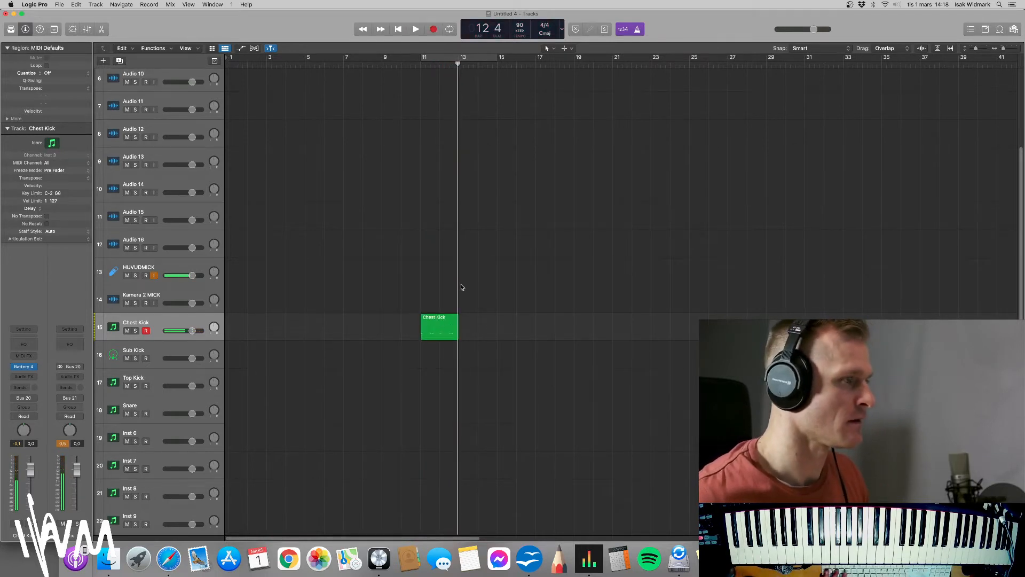
Record a snare pattern on the Snare track alongside the kick in bars 11 and 12, and lower the Snare track's volume.
left_click(151, 399)
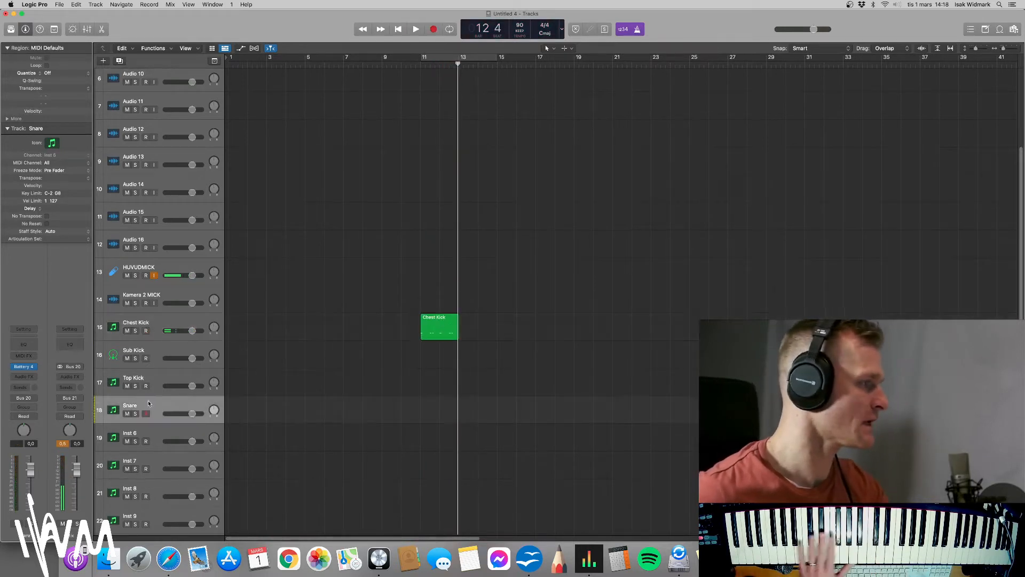
left_click(401, 66)
key("space")
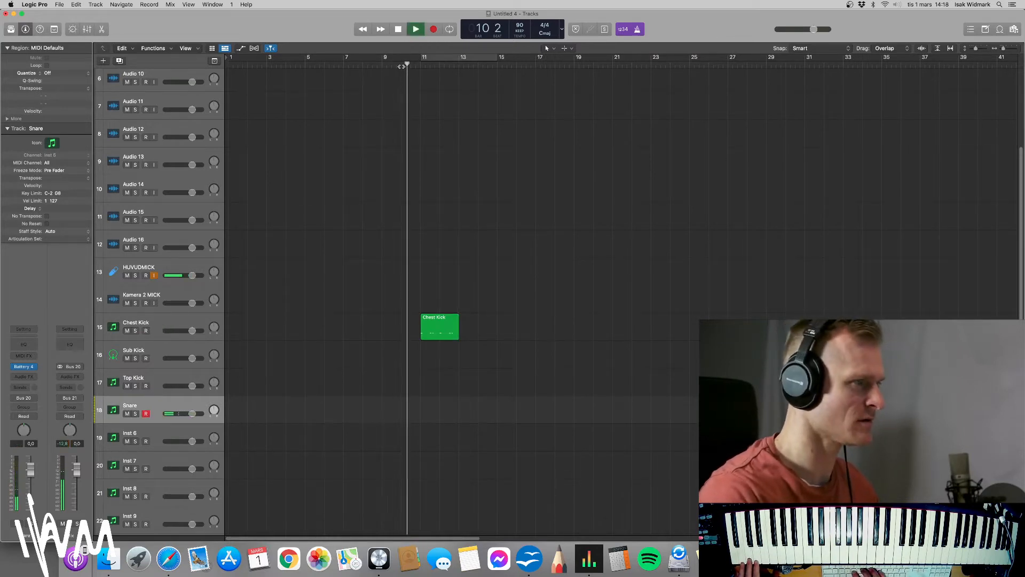
key("r")
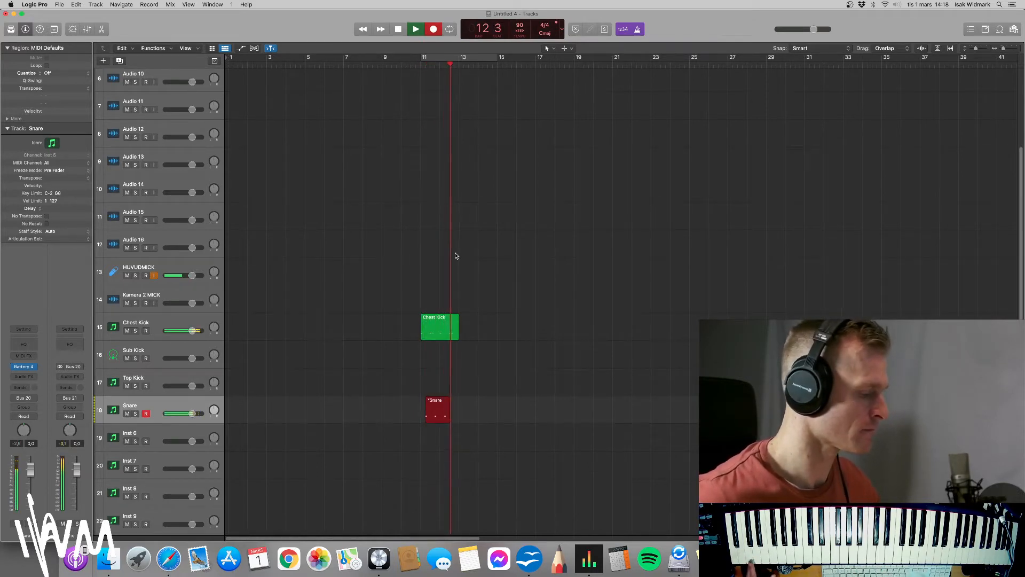
key("space")
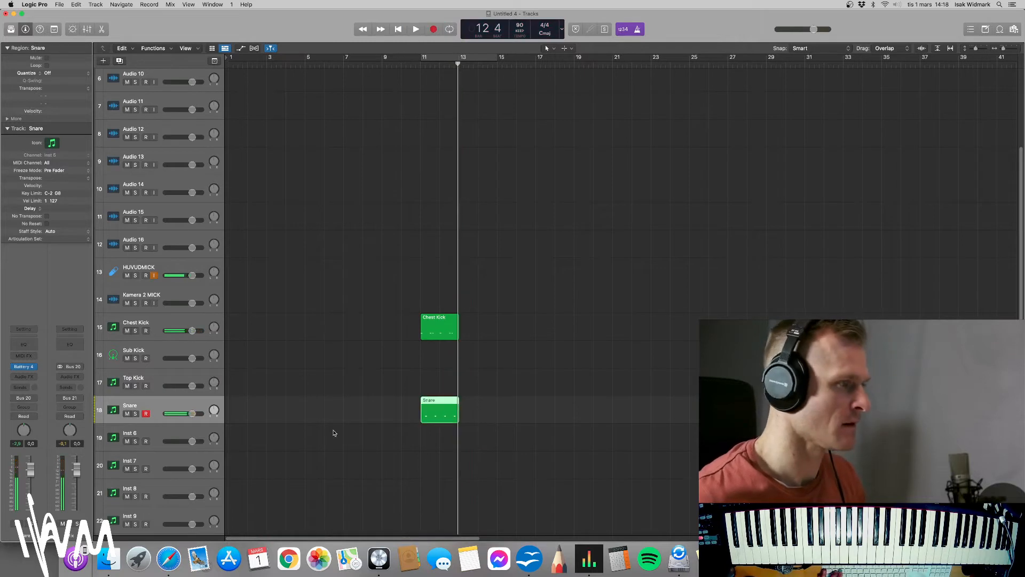
left_click(474, 409)
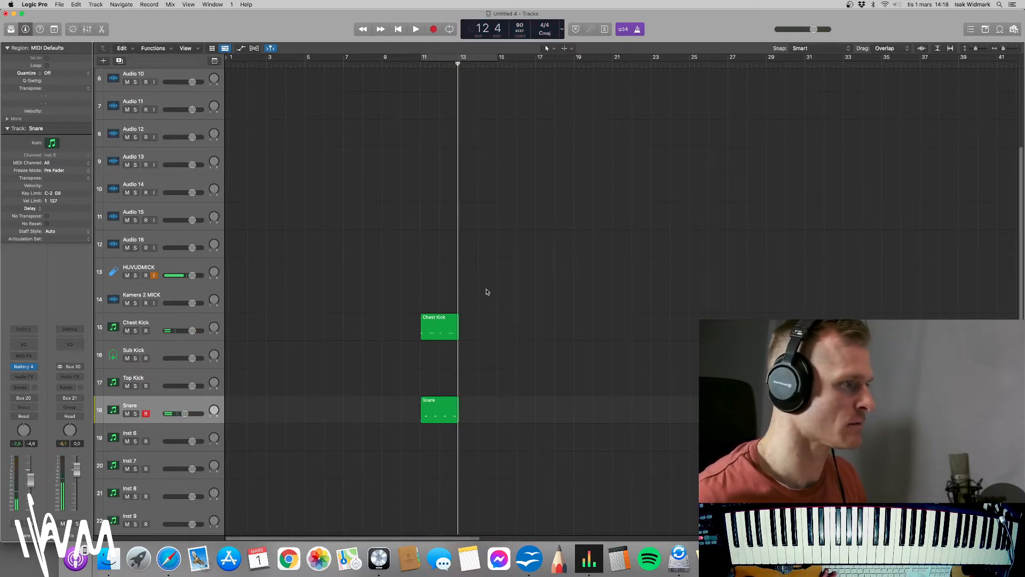
Duplicate the Chest Kick and Snare regions to bar 13 and glue the two Chest Kick regions into one.
left_click_drag(486, 290, 430, 448)
left_click_drag(443, 330, 478, 335)
key("t")
key("g")
left_click(429, 333)
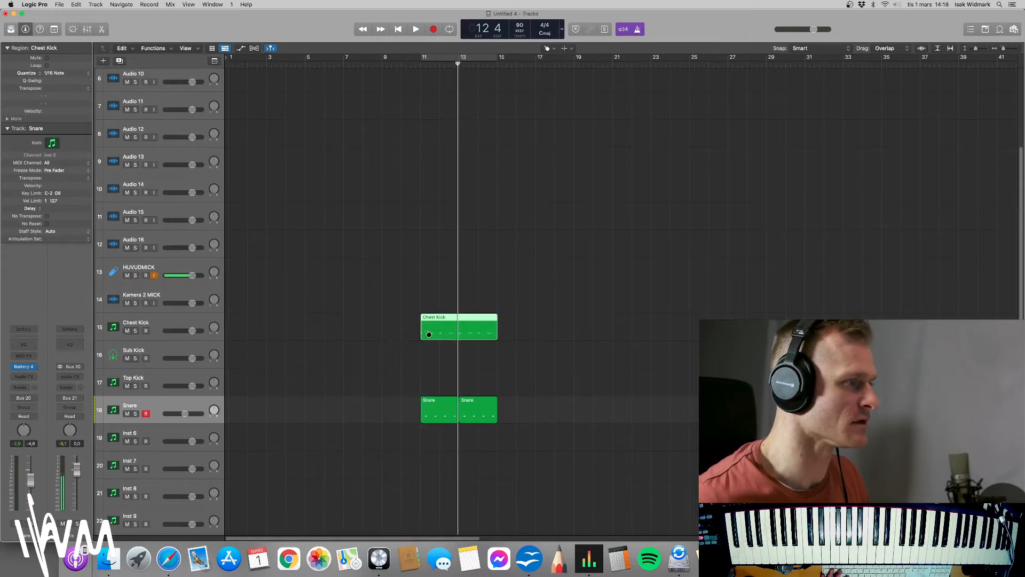
key("t")
key("t")
left_click(381, 385)
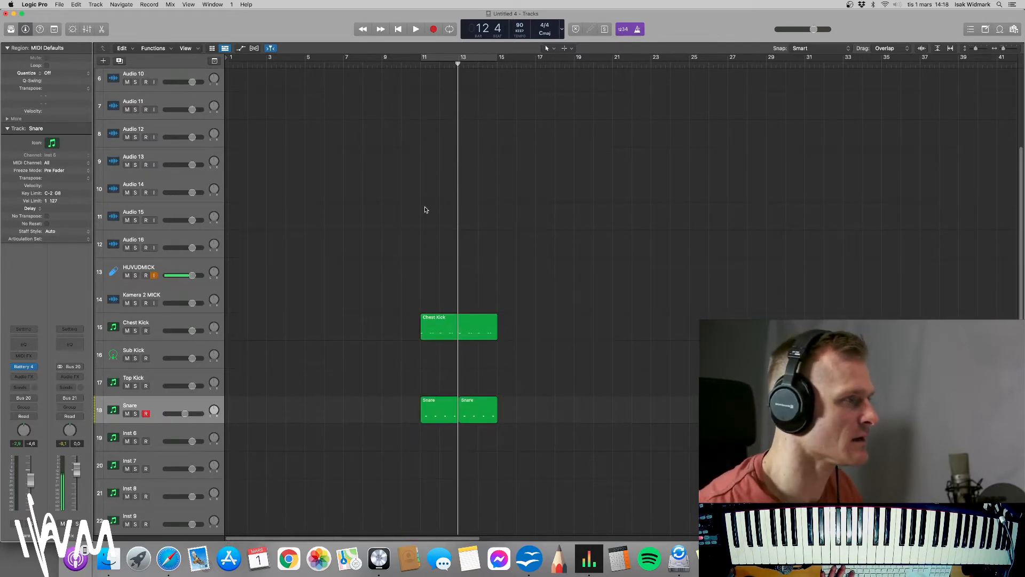
Turn on cycling over bars 11 to 15 and play the kick and snare loop from bar 11.
left_click(429, 58)
left_click(420, 65)
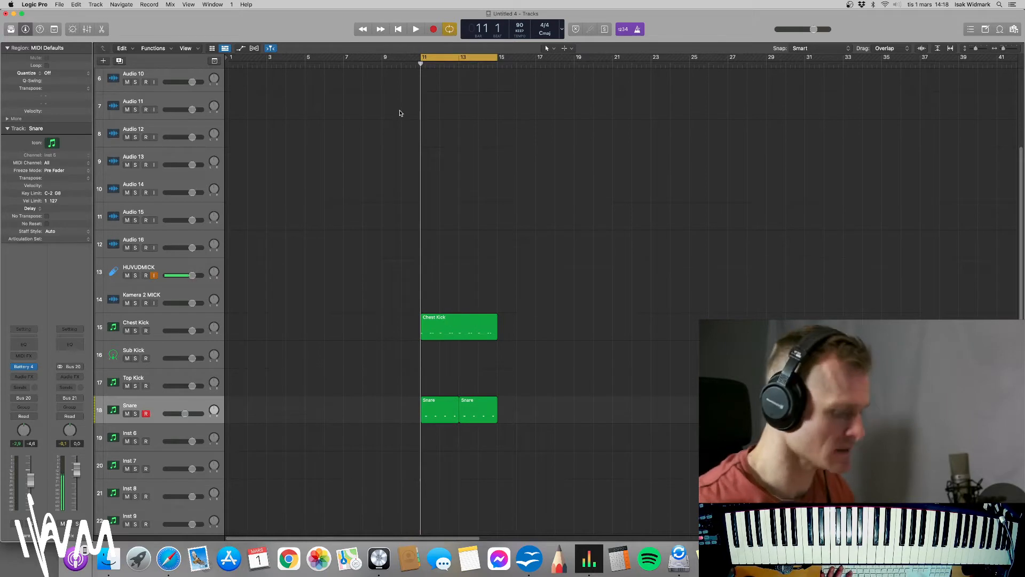
key("space")
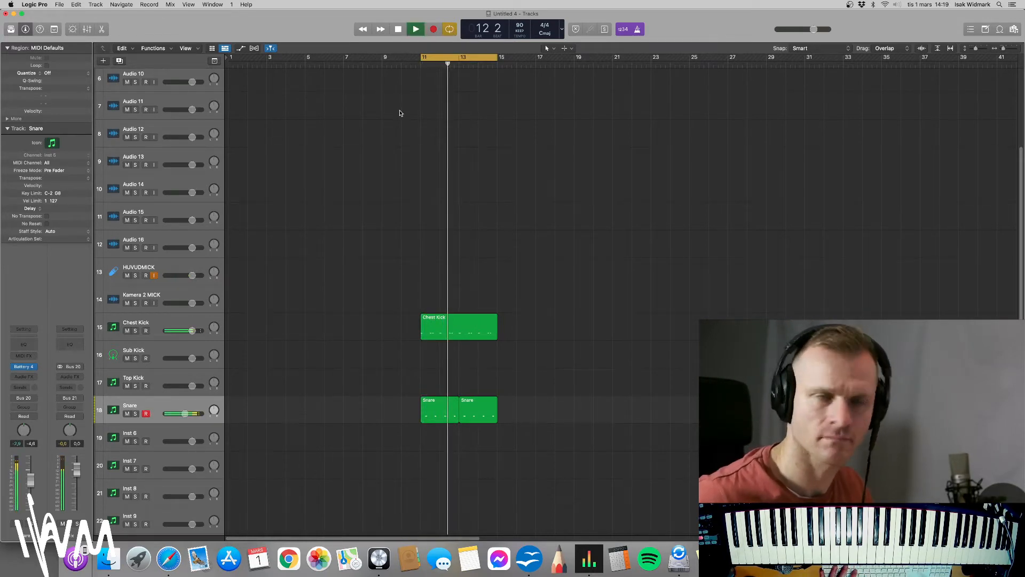
key("space")
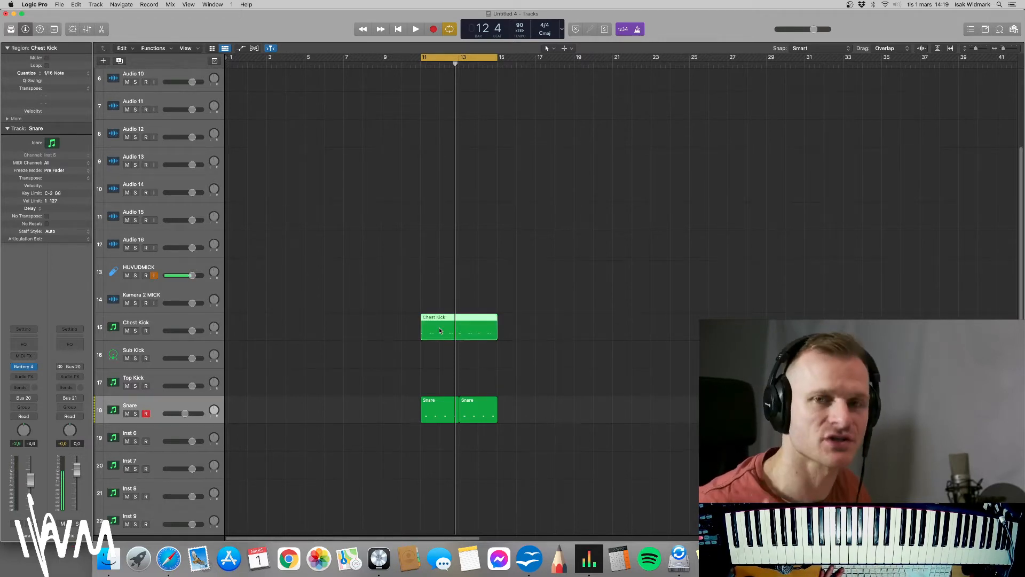
Copy the Chest Kick region to the Sub Kick track at bar 11 and select the Sub Kick track.
left_click_drag(442, 325, 441, 357)
left_click(340, 366)
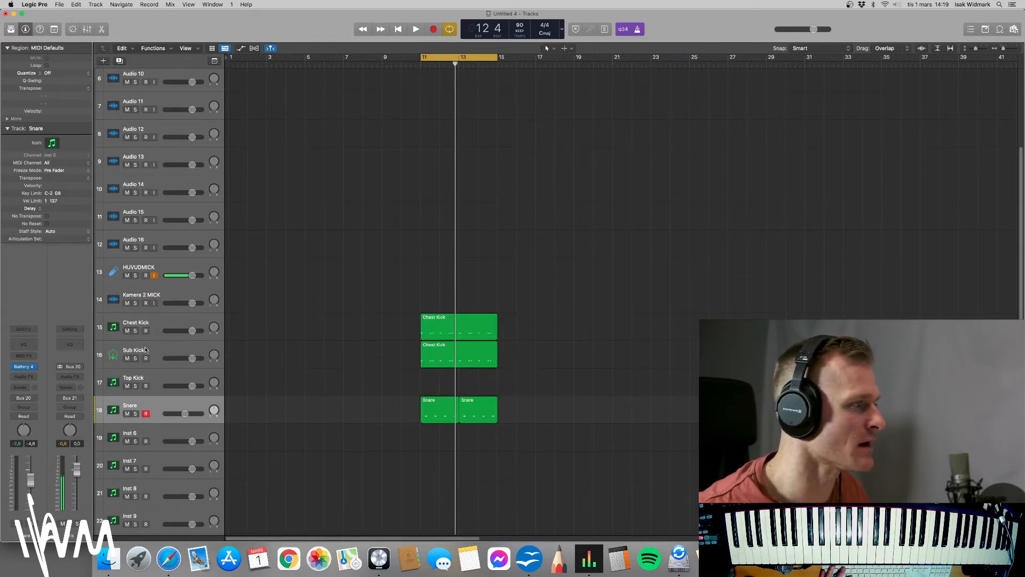
left_click(106, 360)
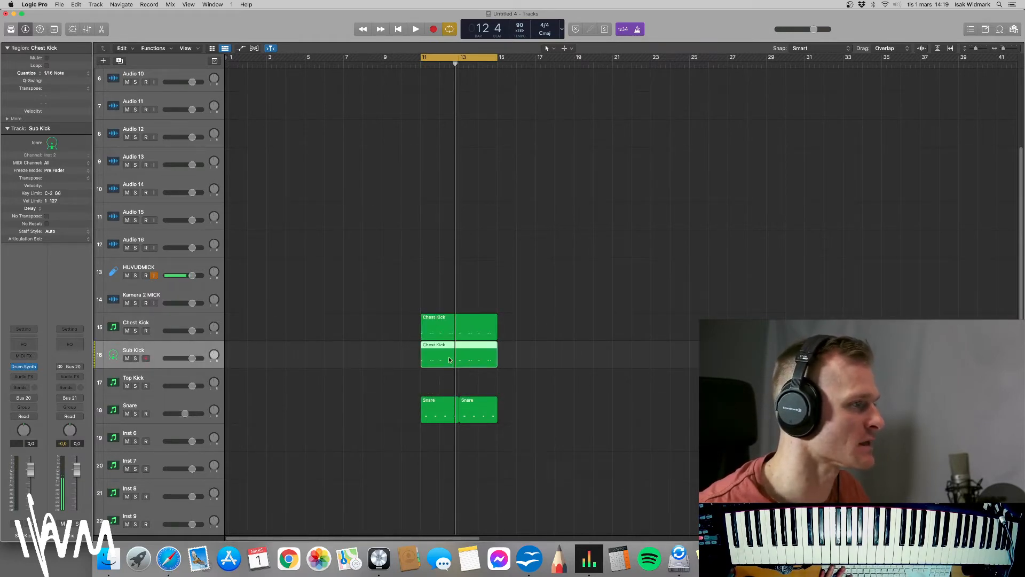
Compare the looped beat with the Chest Kick track muted and unmuted.
left_click(127, 330)
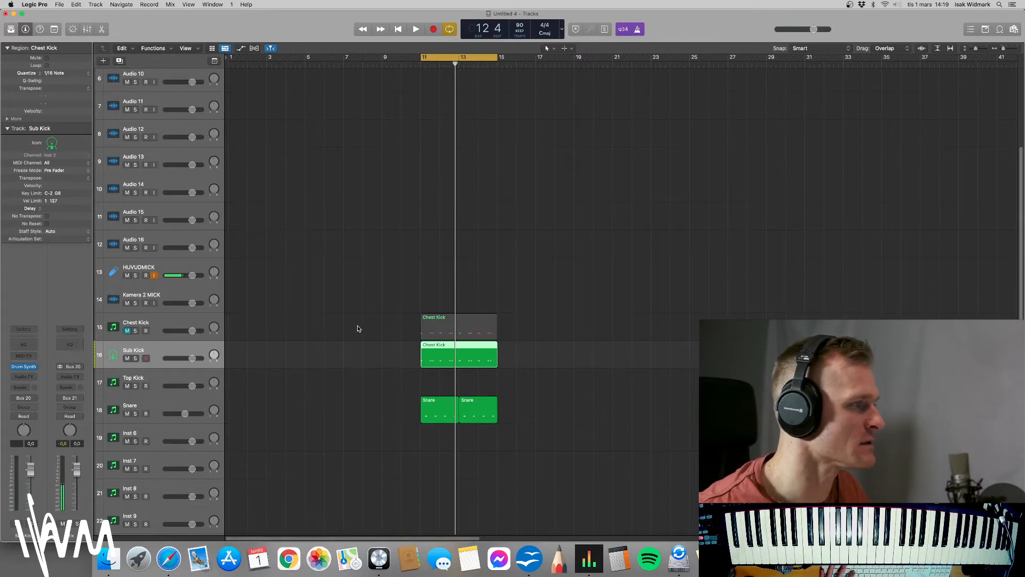
key("space")
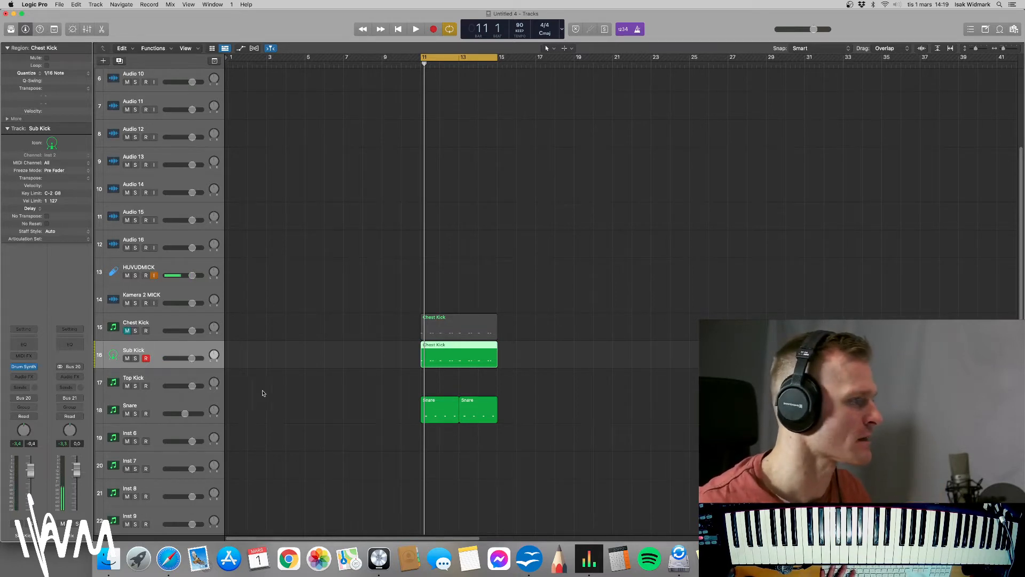
key("space")
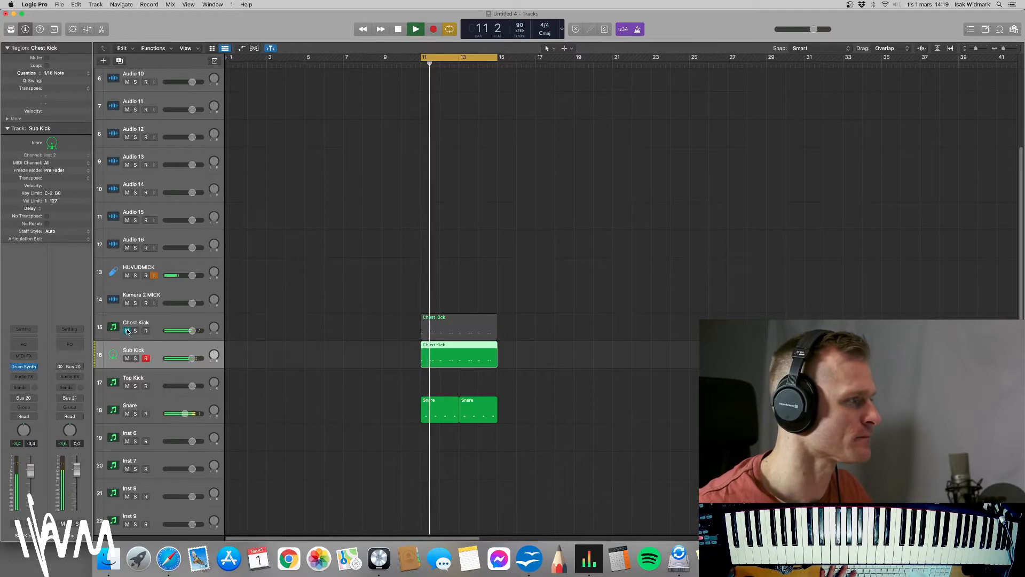
left_click(136, 331)
key("space")
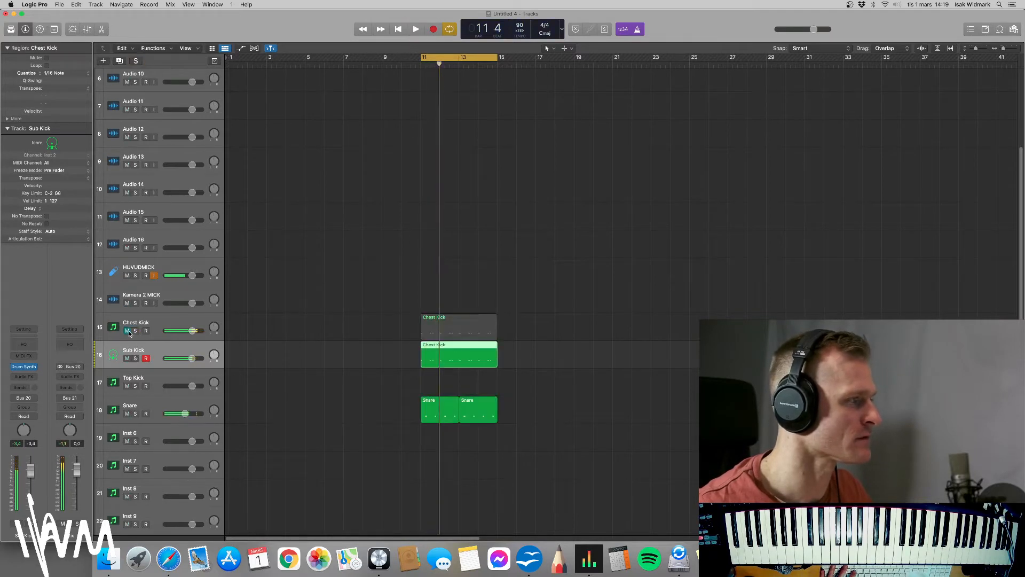
left_click(136, 331)
key("space")
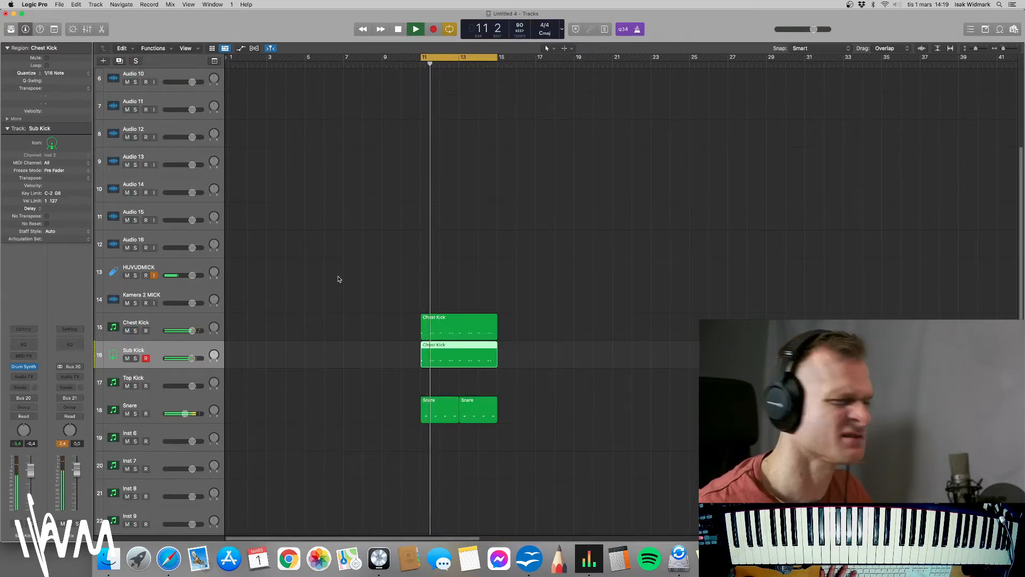
key("space")
left_click(321, 297)
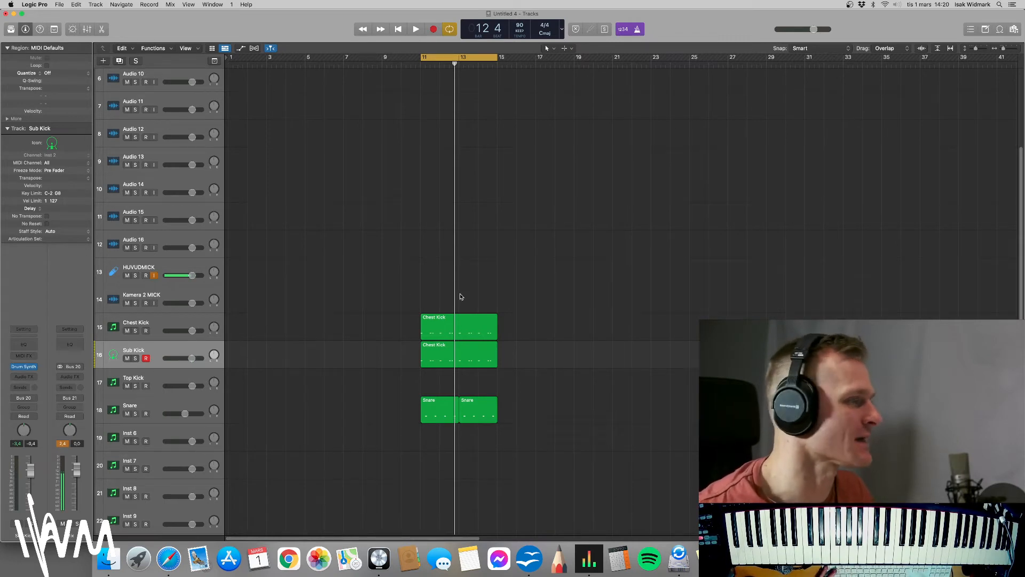
Copy the Chest Kick region and place the copy on the Top Kick track at bar 11.
left_click(445, 329)
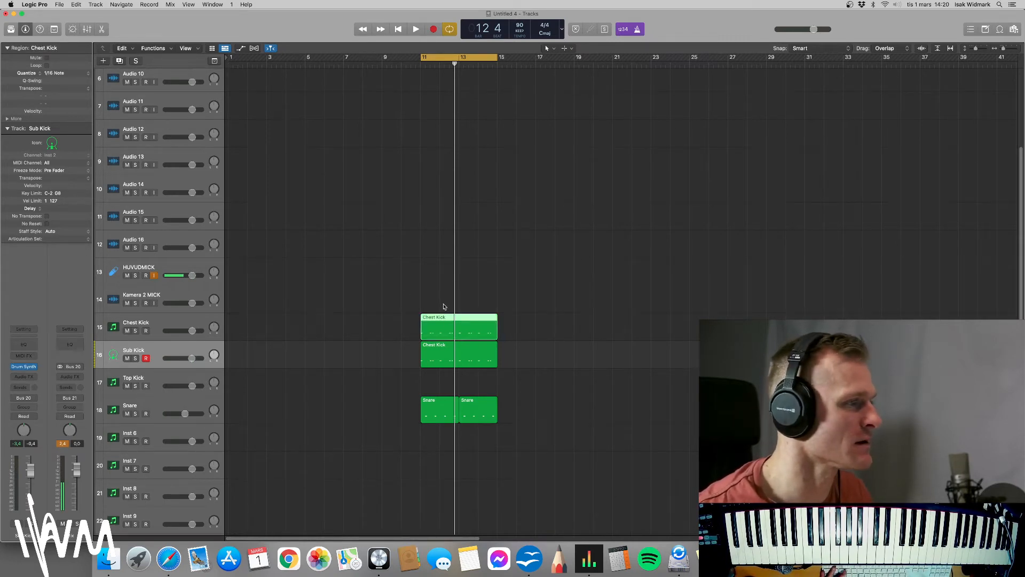
left_click_drag(448, 318, 448, 291)
left_click(199, 309)
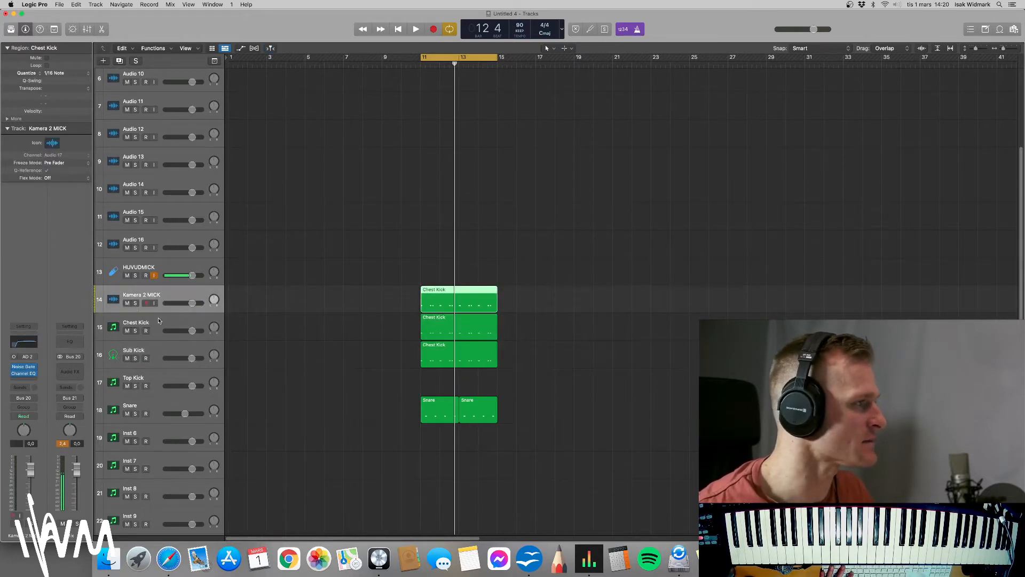
left_click(260, 297)
left_click_drag(451, 297, 452, 380)
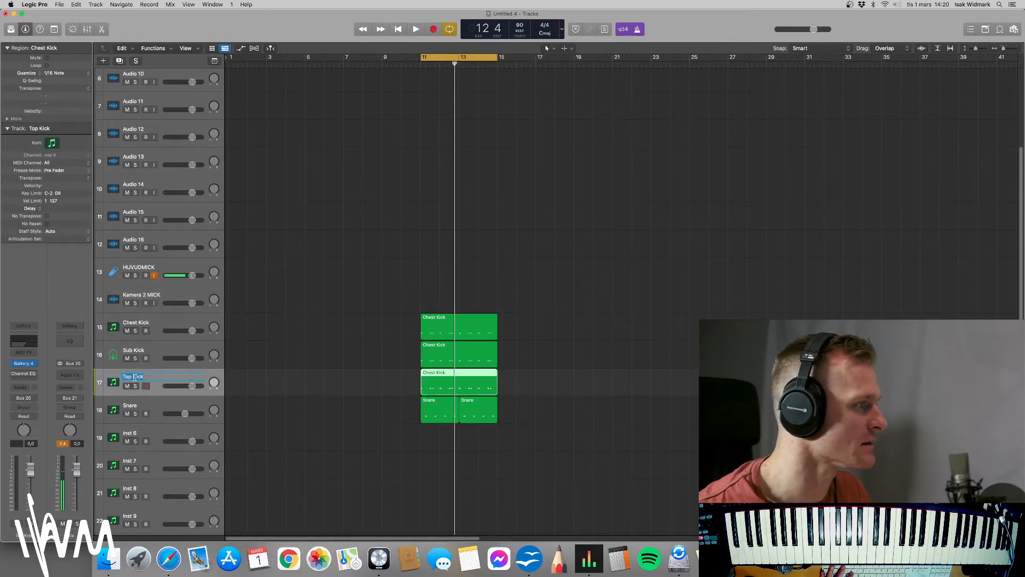
left_click(312, 371)
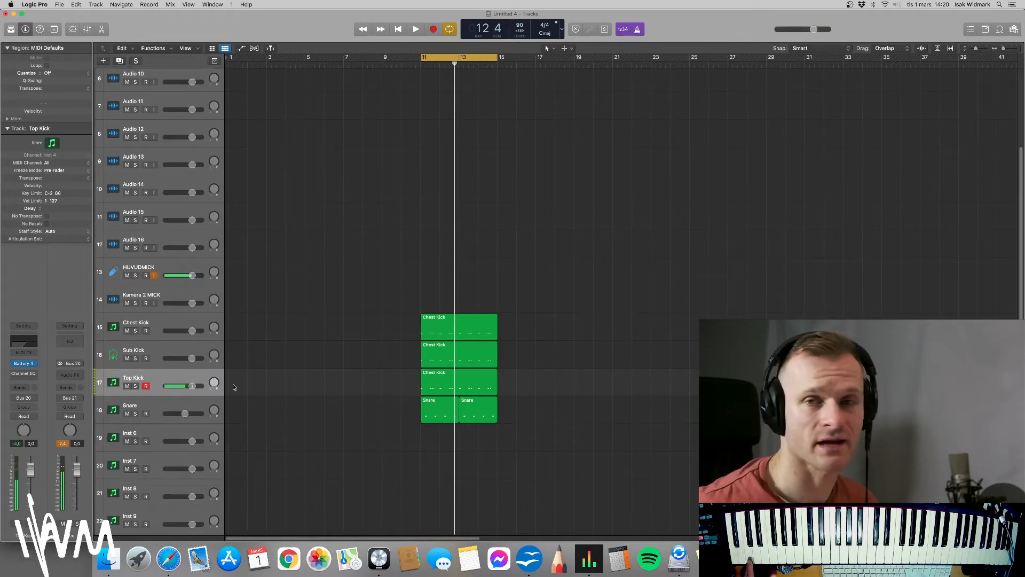
Switch on the bypassed Channel EQ on the Top Kick track and close its window.
left_click(24, 374)
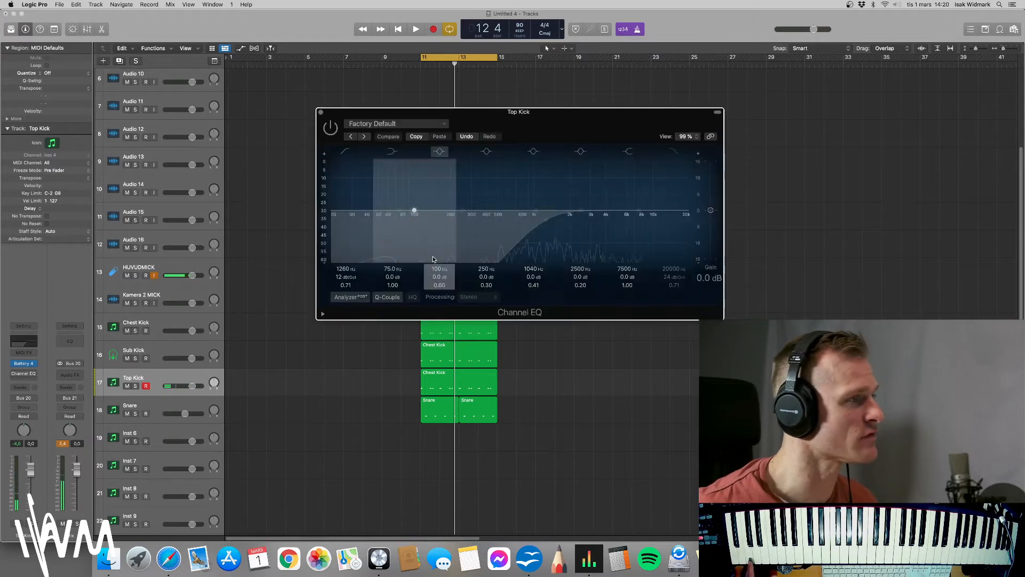
left_click(331, 130)
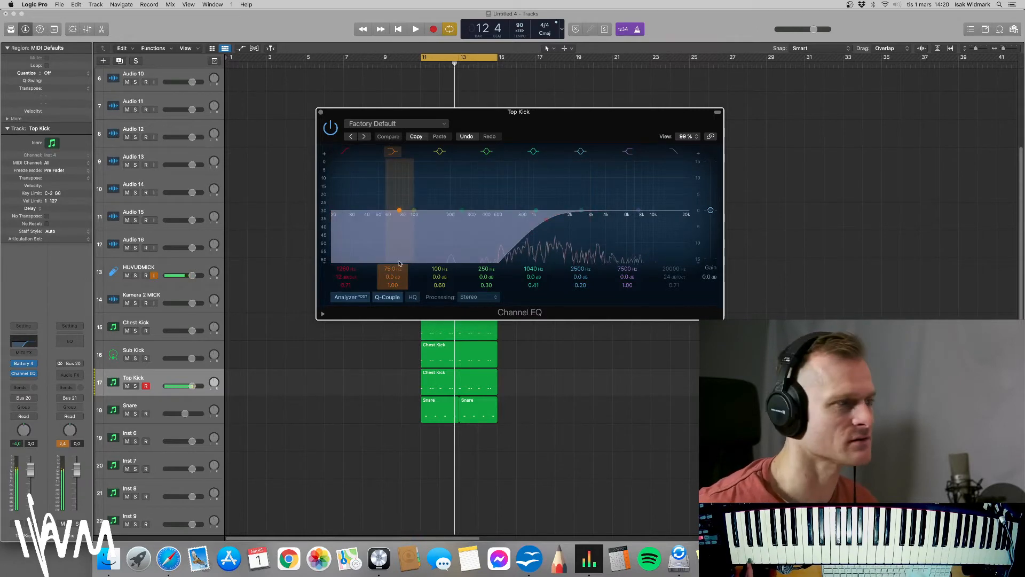
left_click(321, 113)
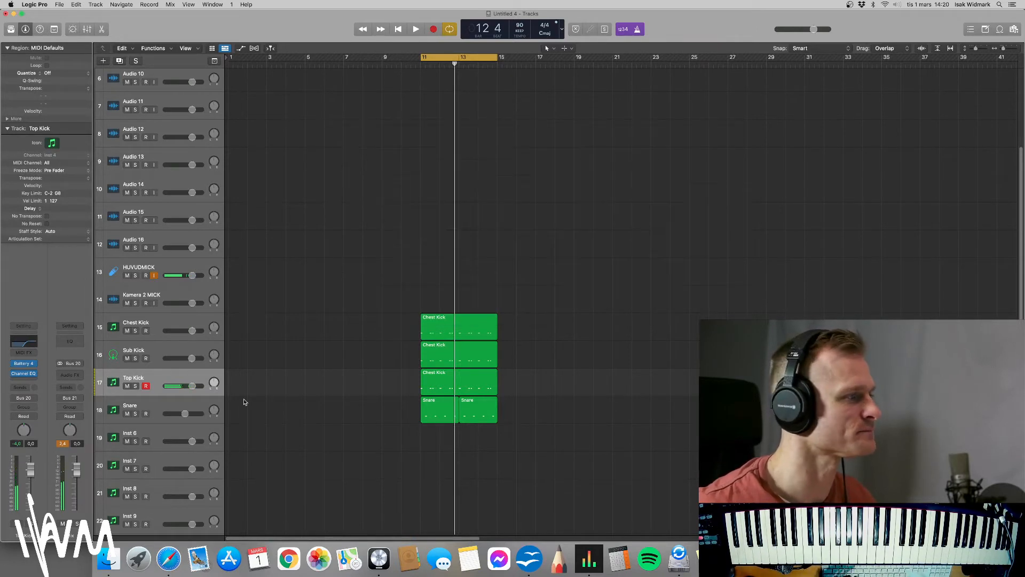
Compare the looped beat with the Sub Kick track muted and unmuted.
left_click(127, 358)
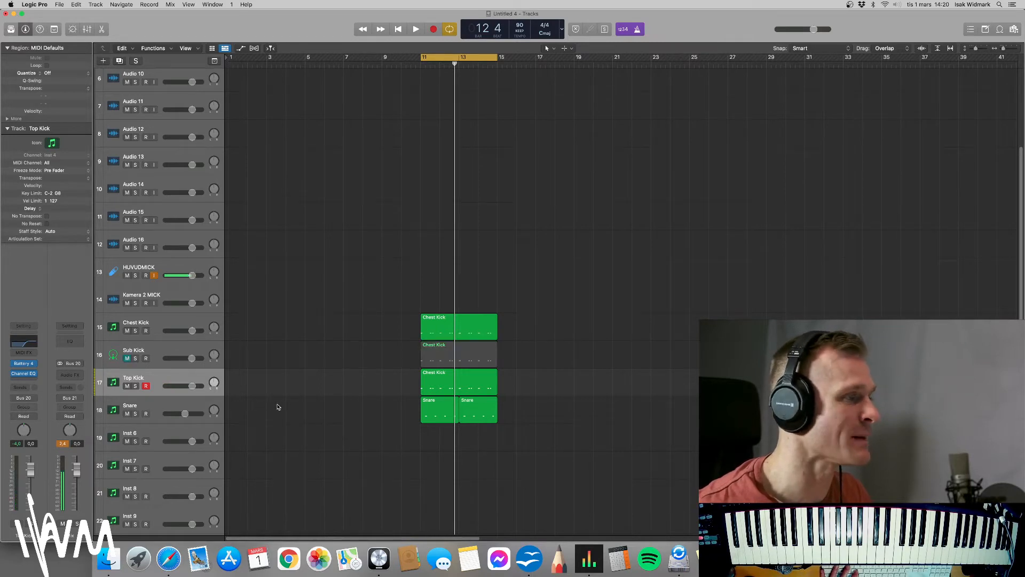
key("space")
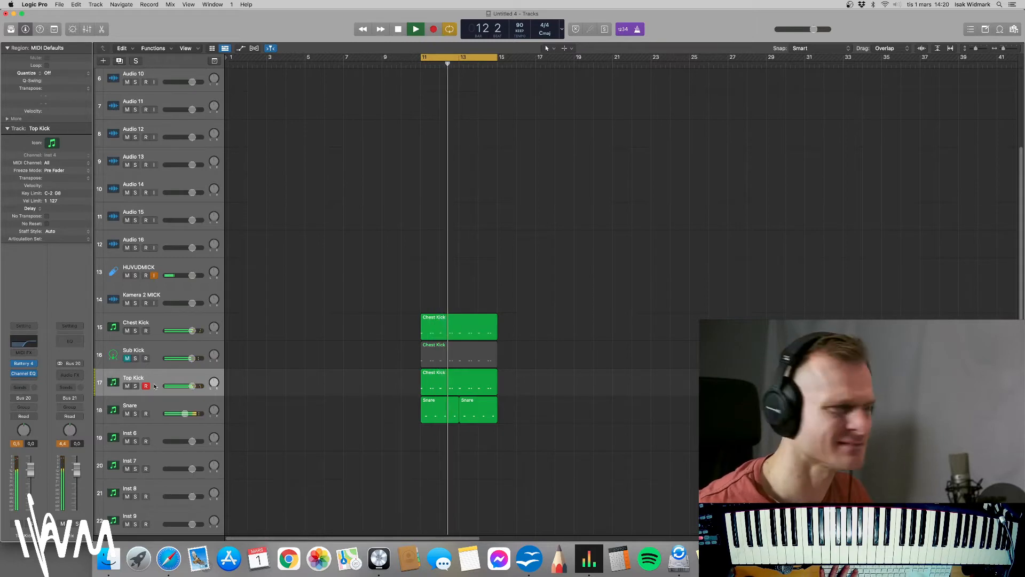
left_click(127, 359)
key("space")
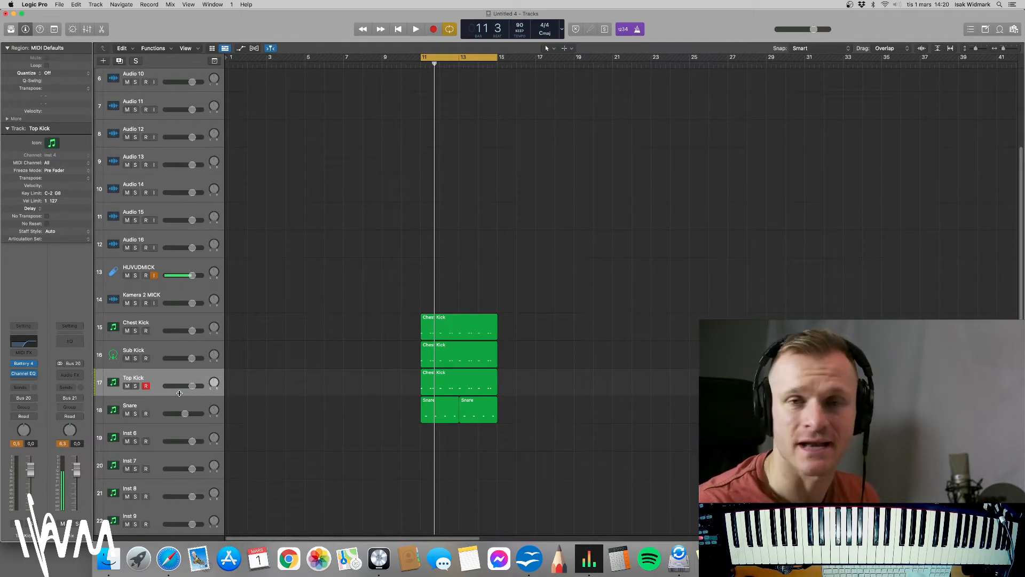
Pull the Top Kick and Sub Kick track volumes down to minimum.
left_click(152, 349)
left_click(152, 381)
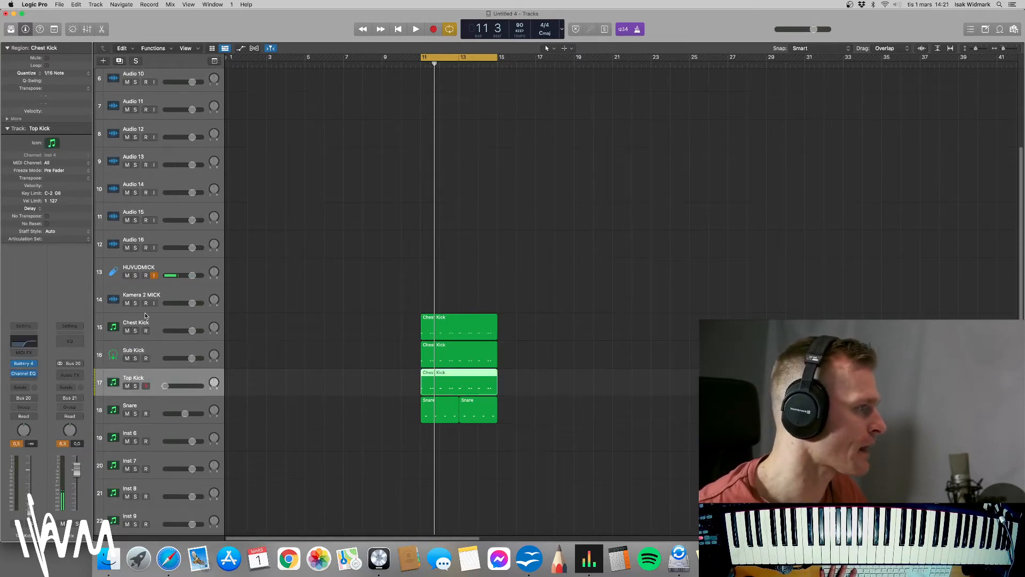
left_click(141, 323)
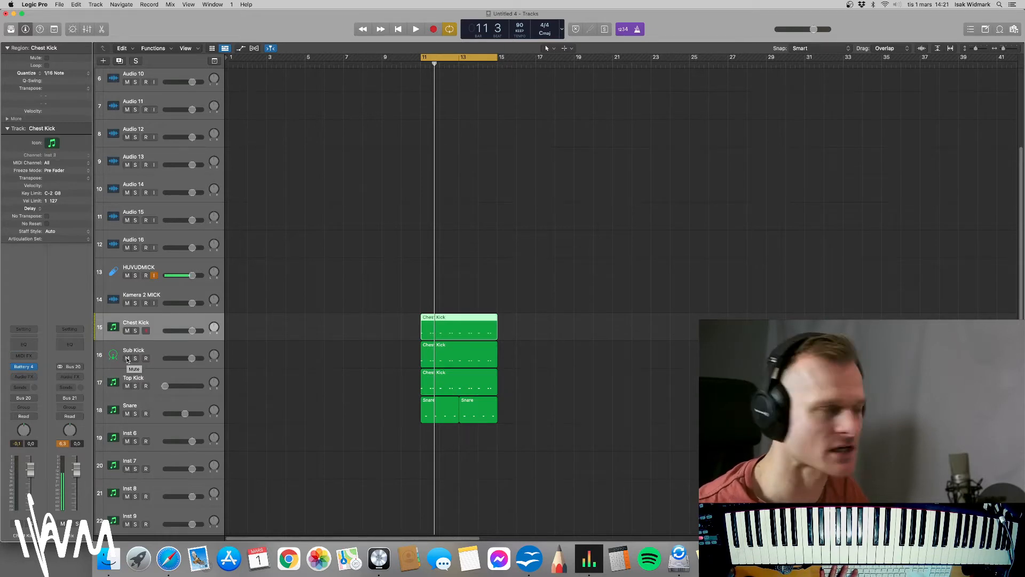
left_click(129, 363)
During loop playback, lower the Snare volume slightly and raise the Sub Kick volume to about -10.2 dB.
key("space")
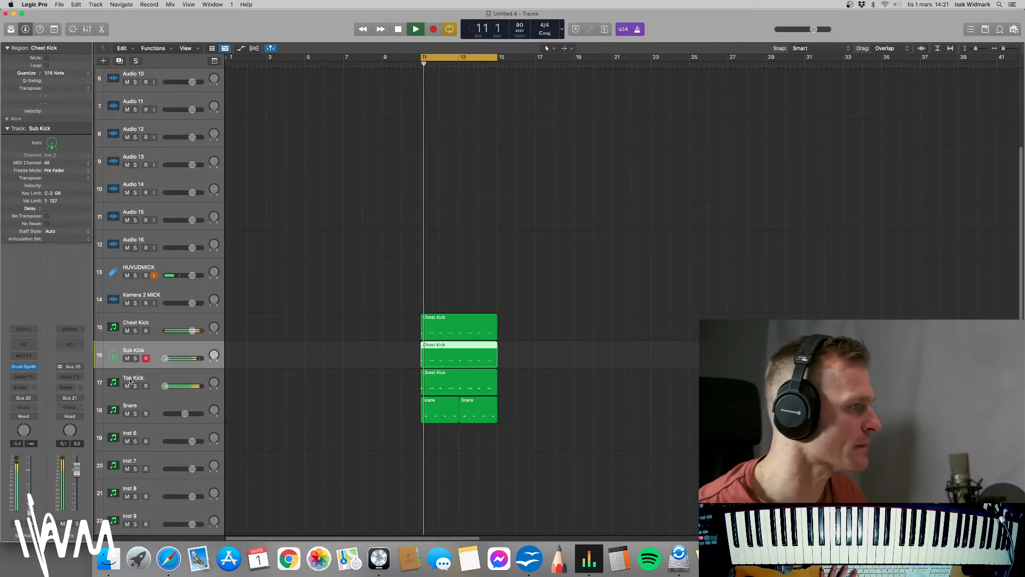
key("Down")
key("Down")
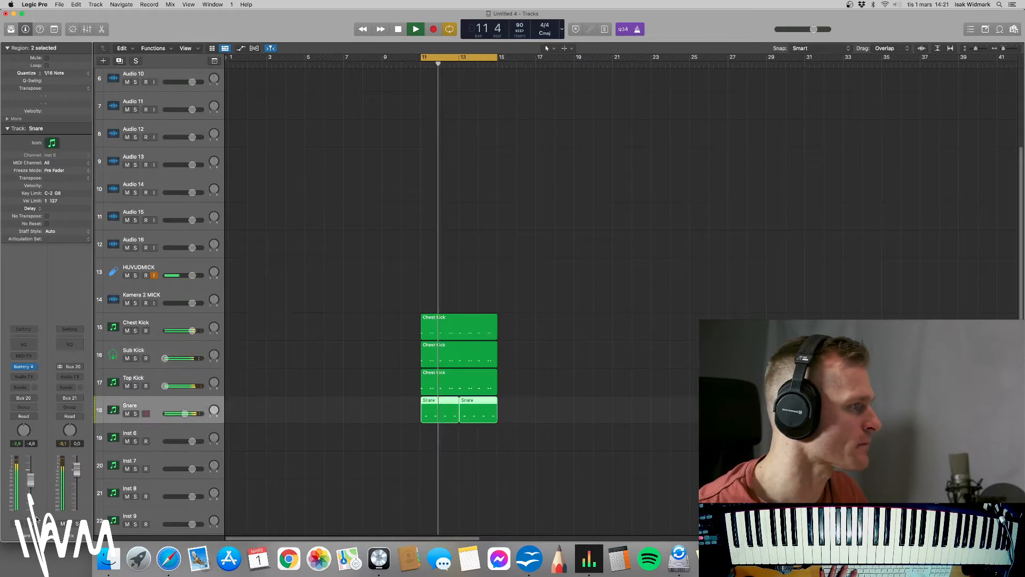
key("Up")
key("Up")
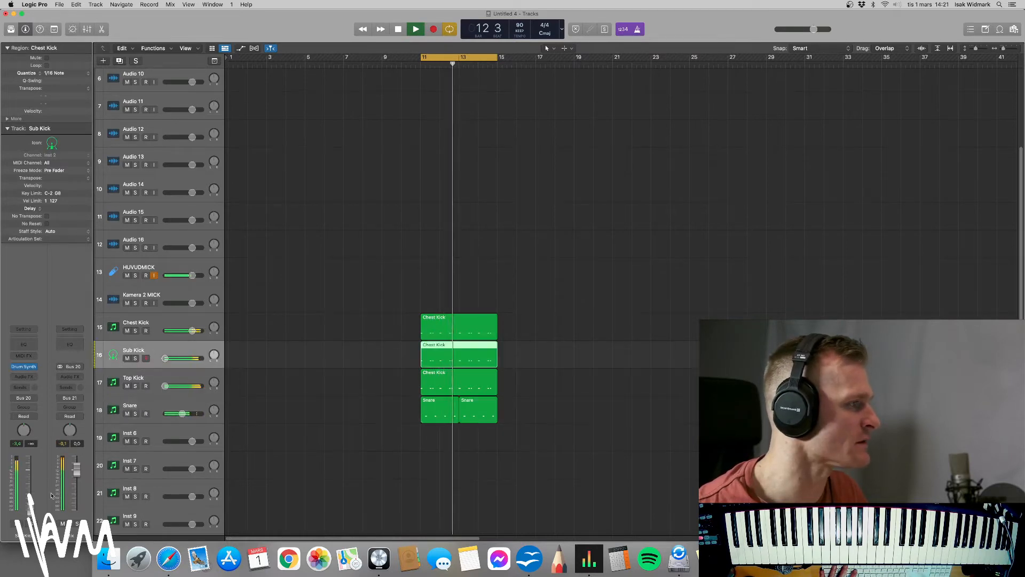
left_click_drag(34, 511, 30, 486)
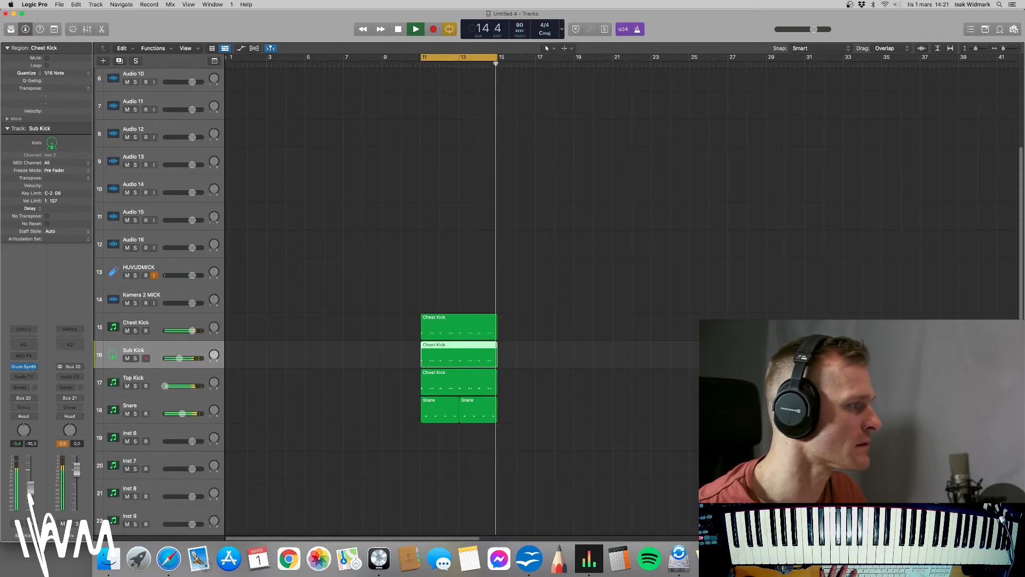
key("space")
Mute the Sub Kick, Top Kick and Snare tracks and add a Channel EQ to the Chest Kick track.
left_click(143, 338)
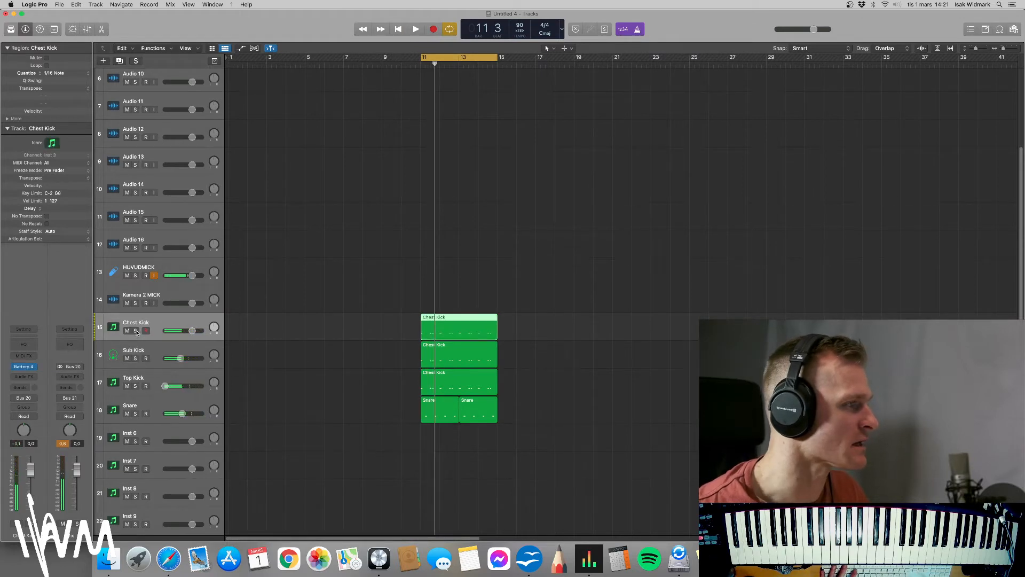
left_click_drag(127, 359, 127, 414)
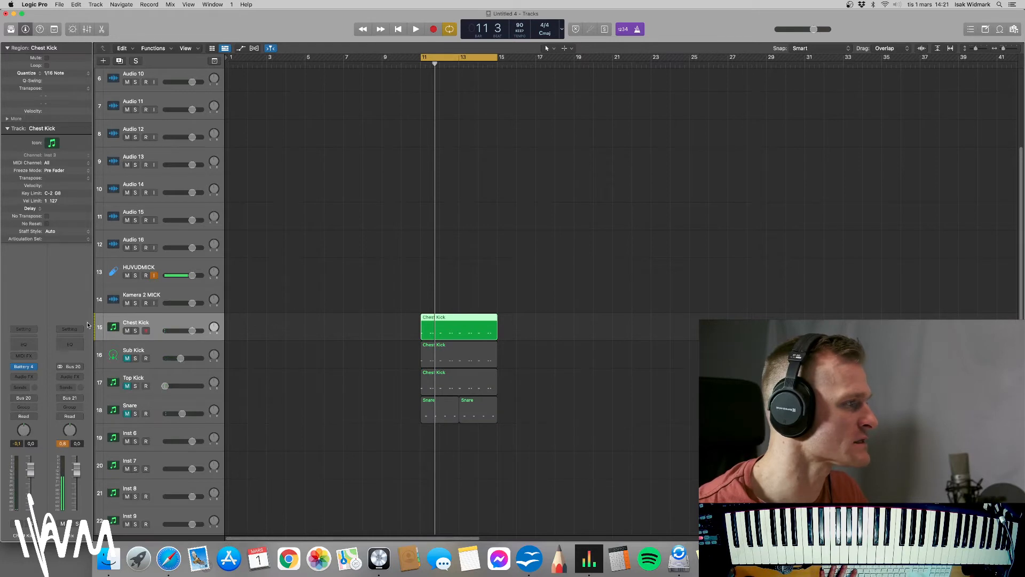
left_click(24, 344)
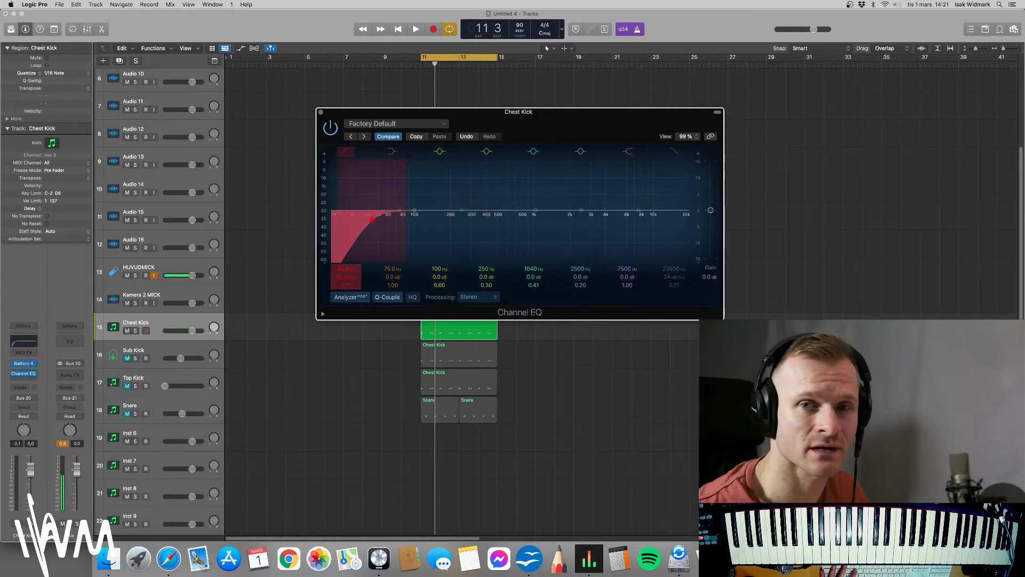
Set the Chest Kick EQ's low cut to 58 Hz while listening to the looped kick.
left_click_drag(372, 220, 376, 220)
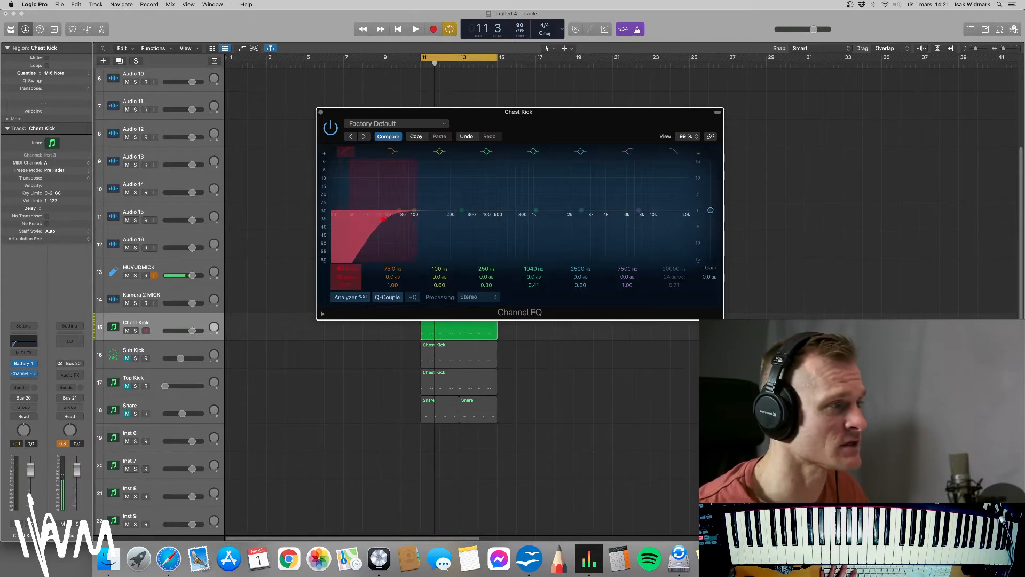
key("space")
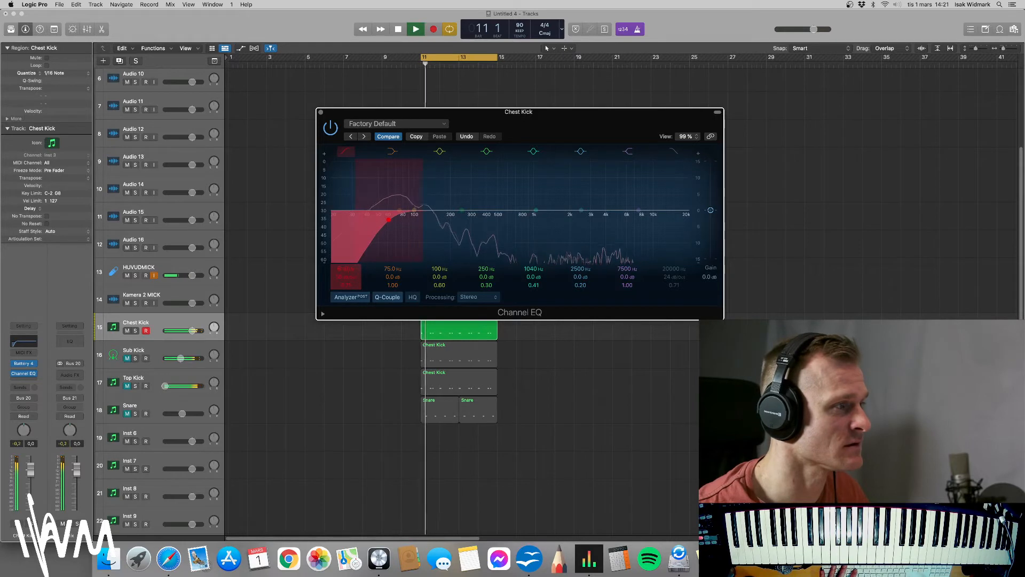
left_click_drag(389, 219, 381, 220)
left_click_drag(346, 268, 346, 266)
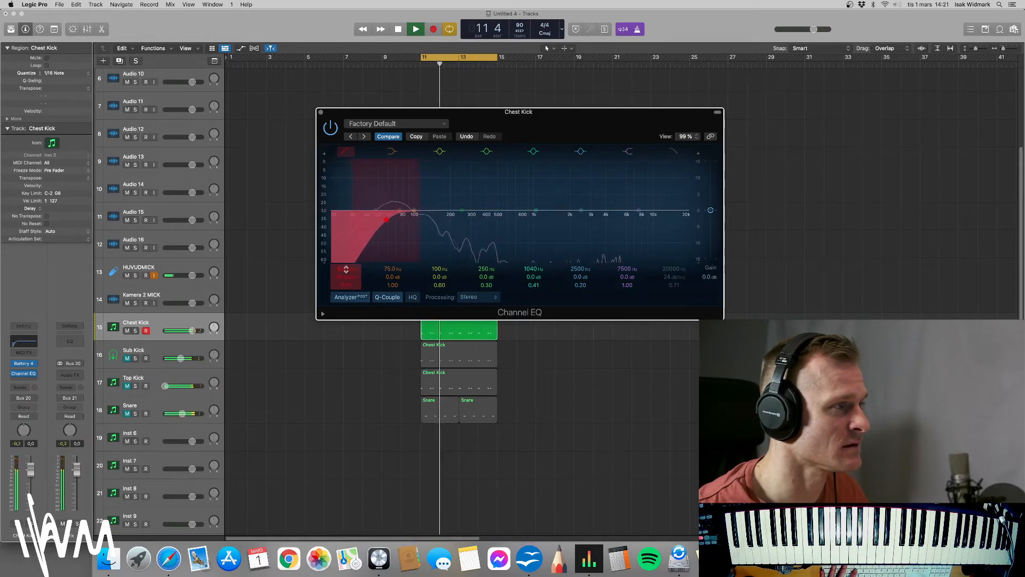
Boost the Chest Kick EQ by 2.4 dB at 90 Hz with a Q of 0.43, stop playback and close the EQ window.
left_click_drag(462, 210, 415, 201)
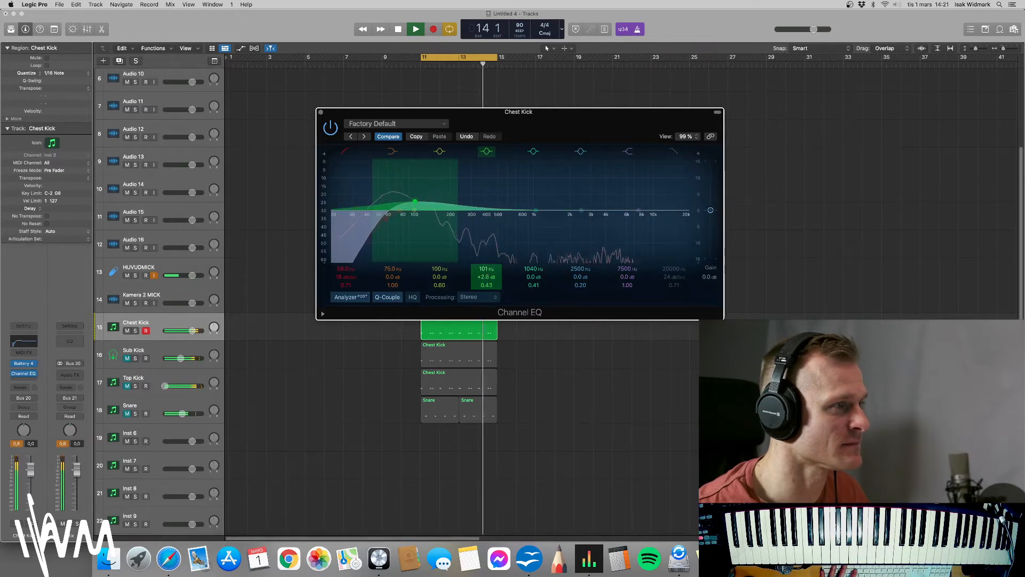
left_click_drag(485, 277, 486, 270)
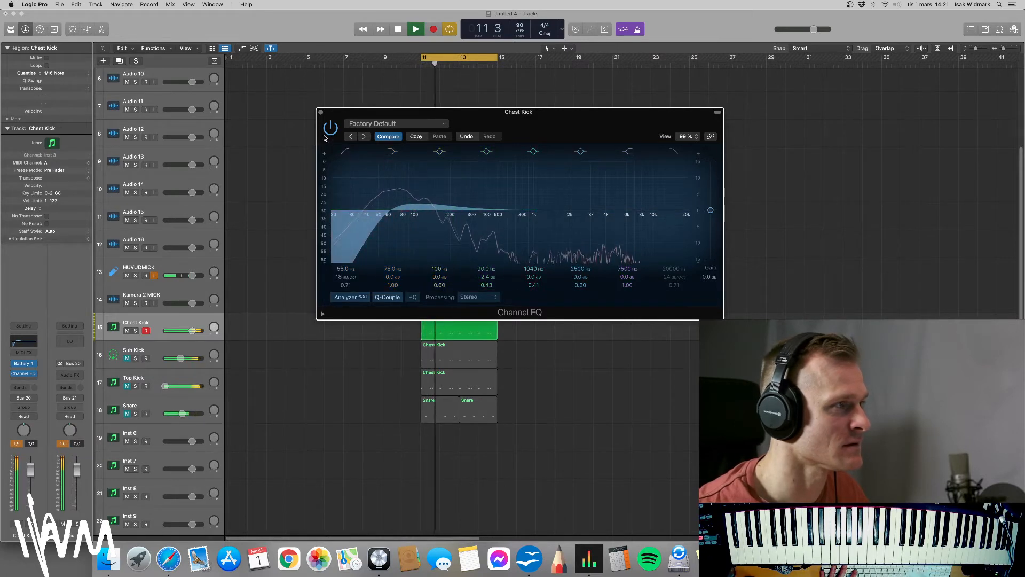
key("space")
key("super+w")
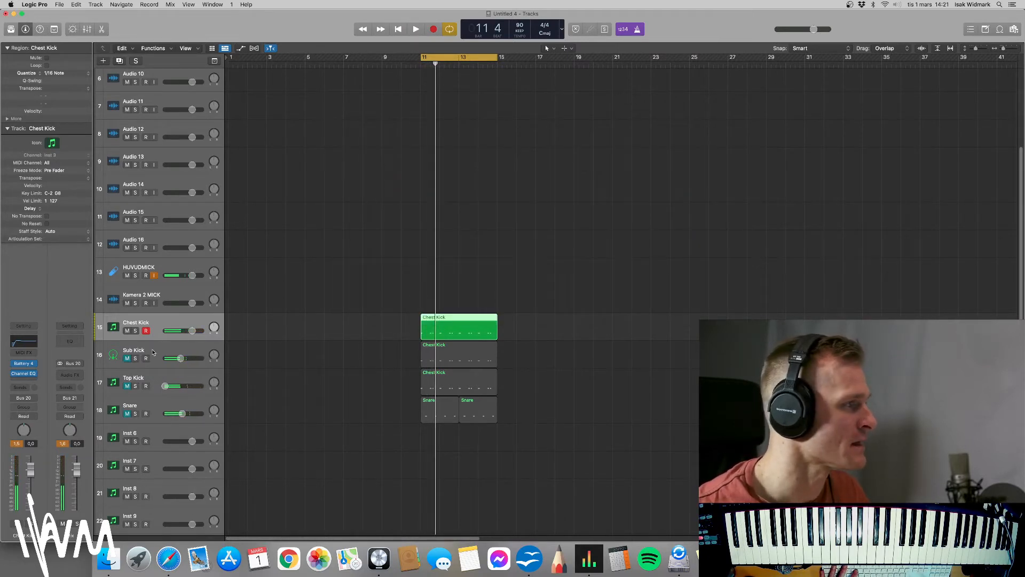
Unmute the Snare and Sub Kick tracks and bring the Sub Kick volume up from minimum to about -9.6 dB during playback.
left_click(129, 413)
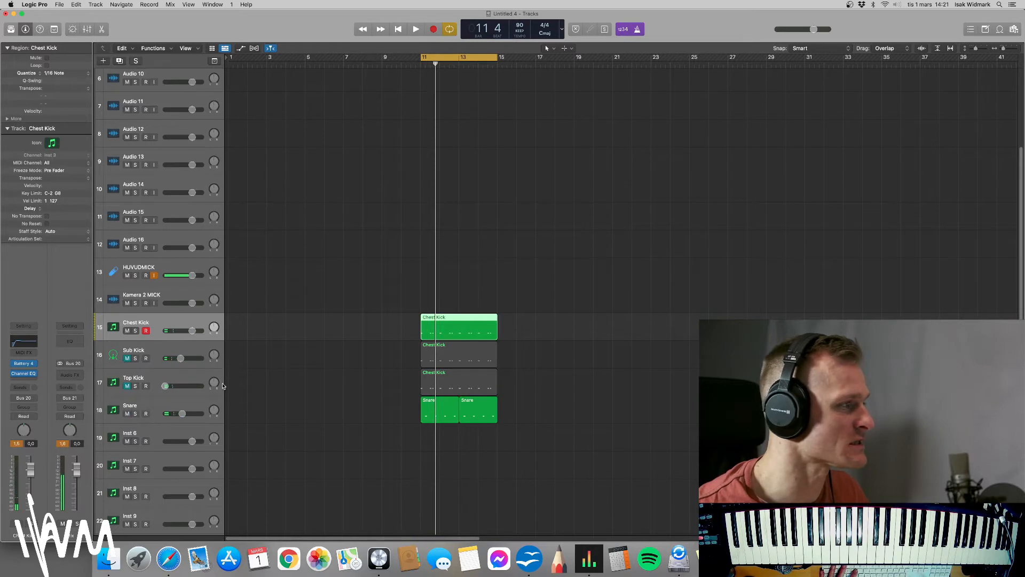
key("space")
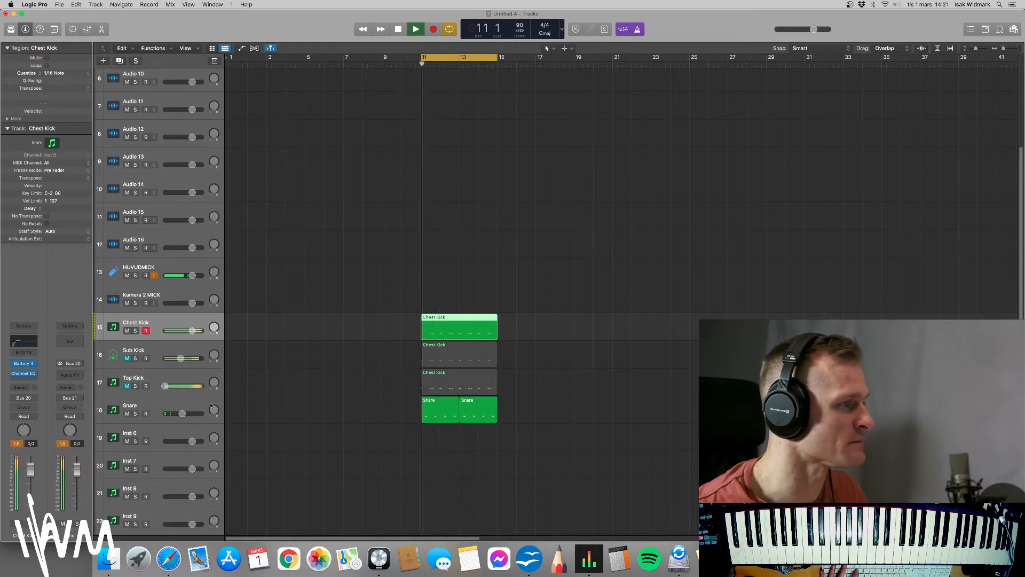
left_click(132, 376)
left_click(132, 352)
left_click_drag(30, 486, 19, 550)
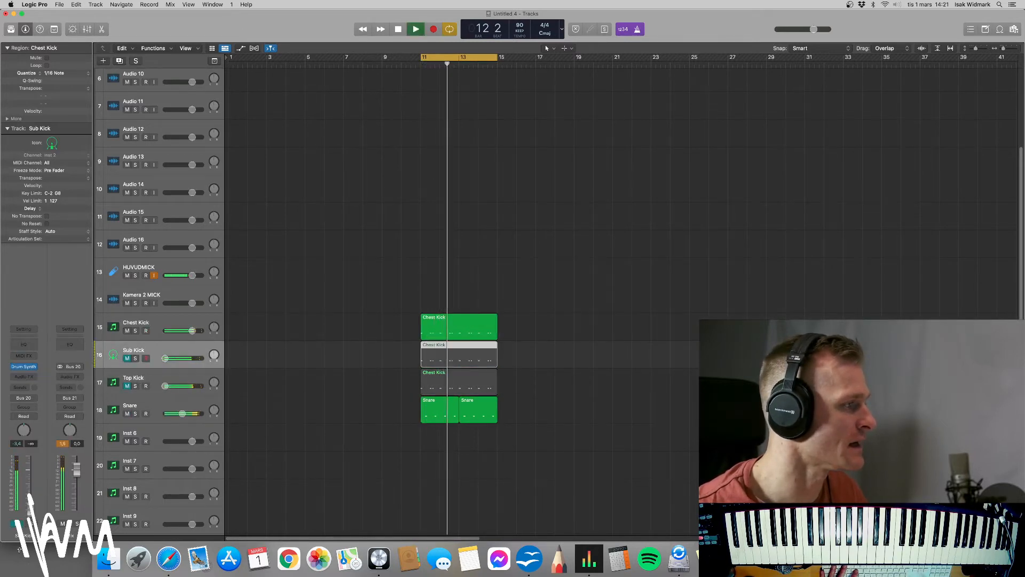
left_click(17, 523)
left_click_drag(30, 510, 34, 483)
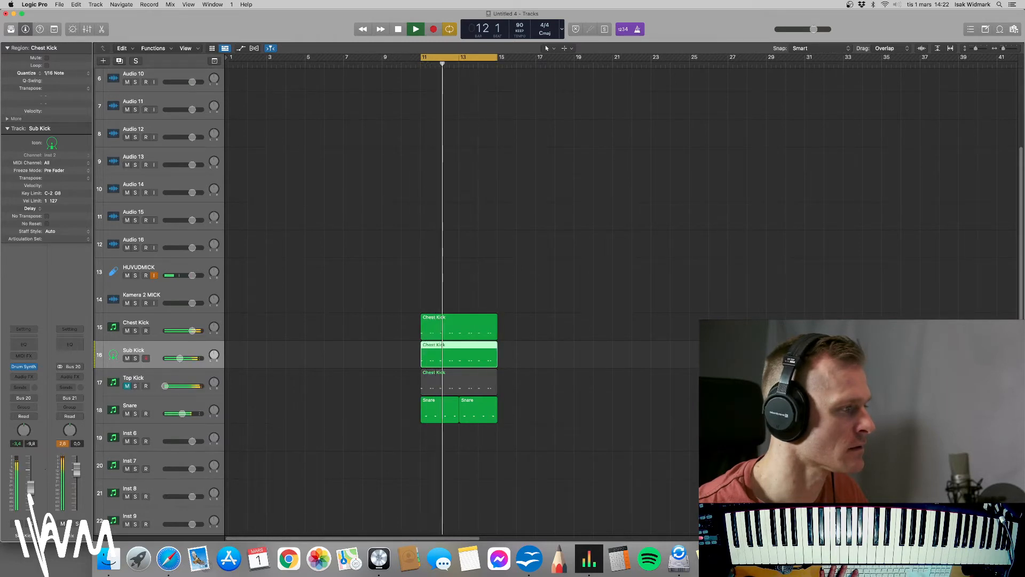
key("space")
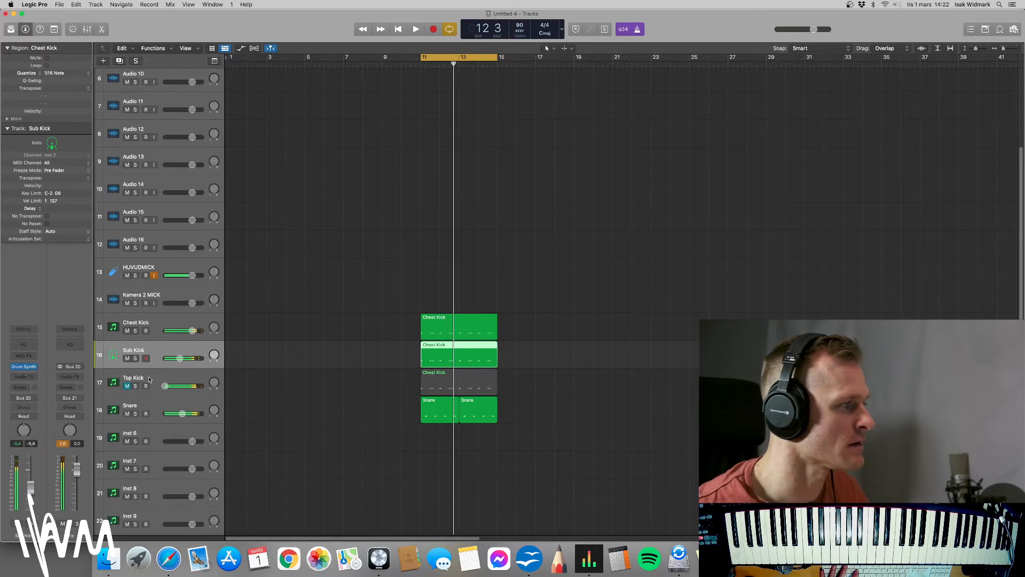
Unmute the Top Kick track and raise its volume to about -5.1 dB against the playing loop.
left_click(150, 380)
left_click(129, 386)
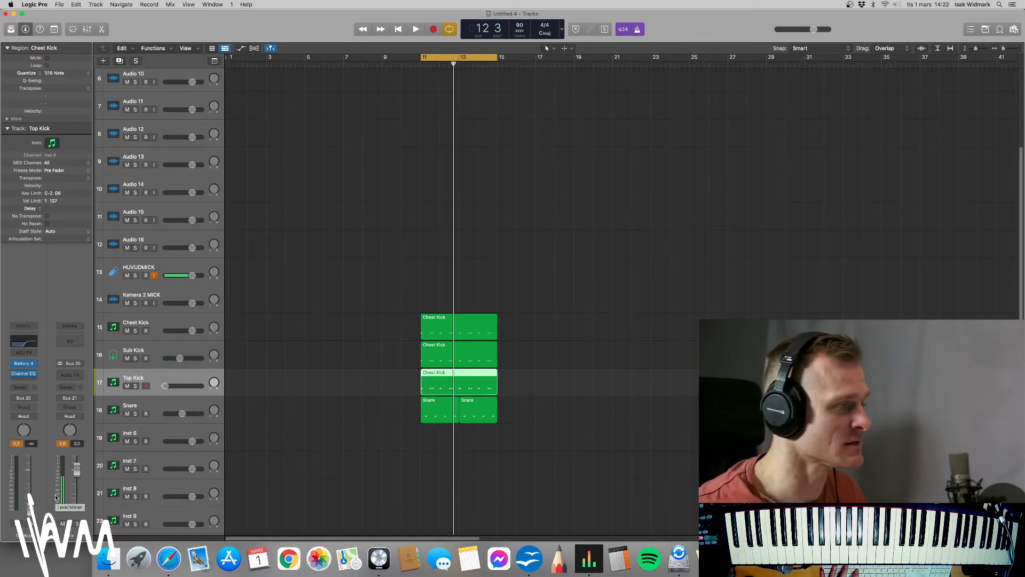
key("space")
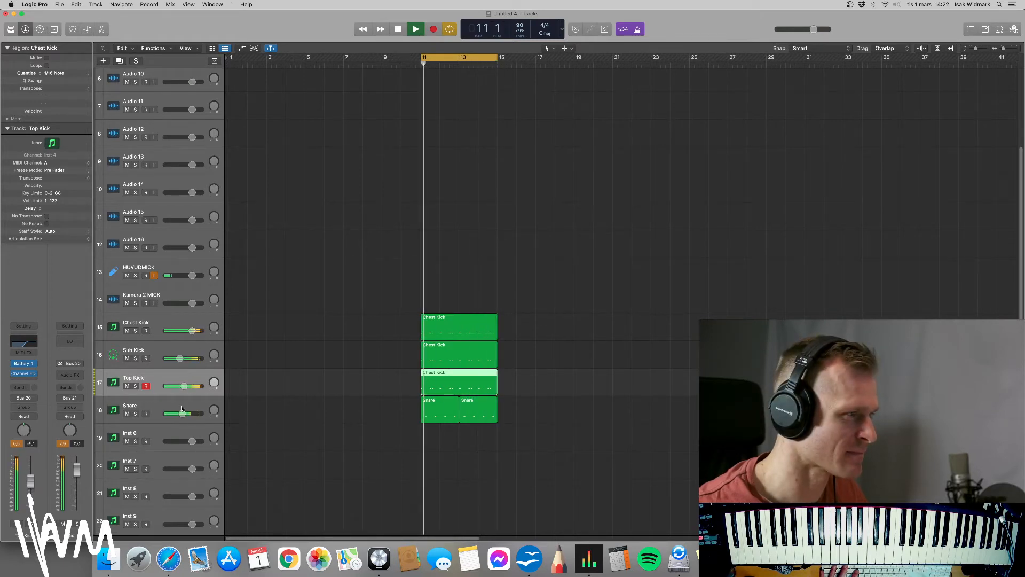
key("space")
Mute the Sub Kick and Chest Kick tracks and examine the low cut in the Top Kick's Channel EQ.
left_click(127, 359)
left_click(127, 331)
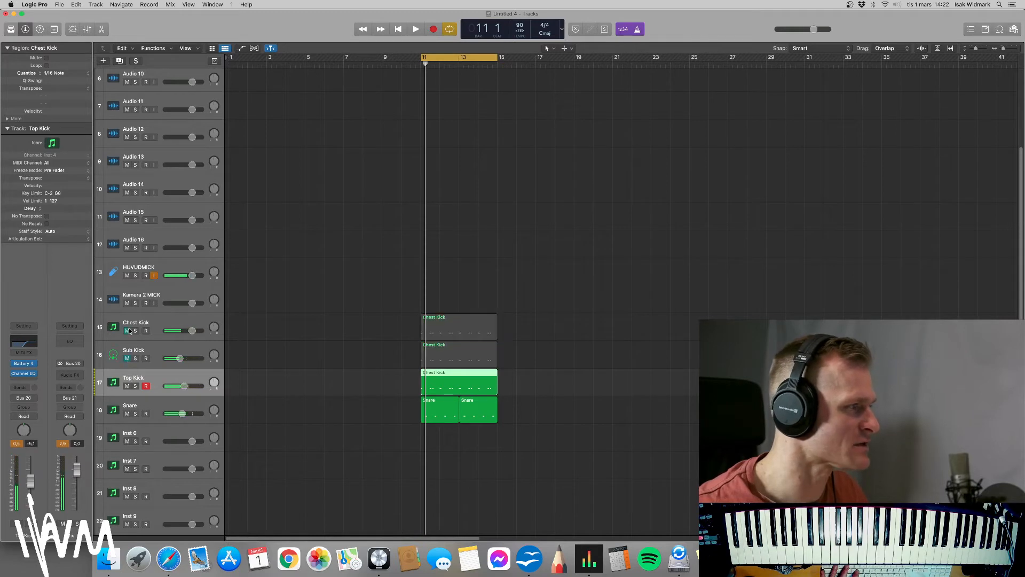
left_click(24, 341)
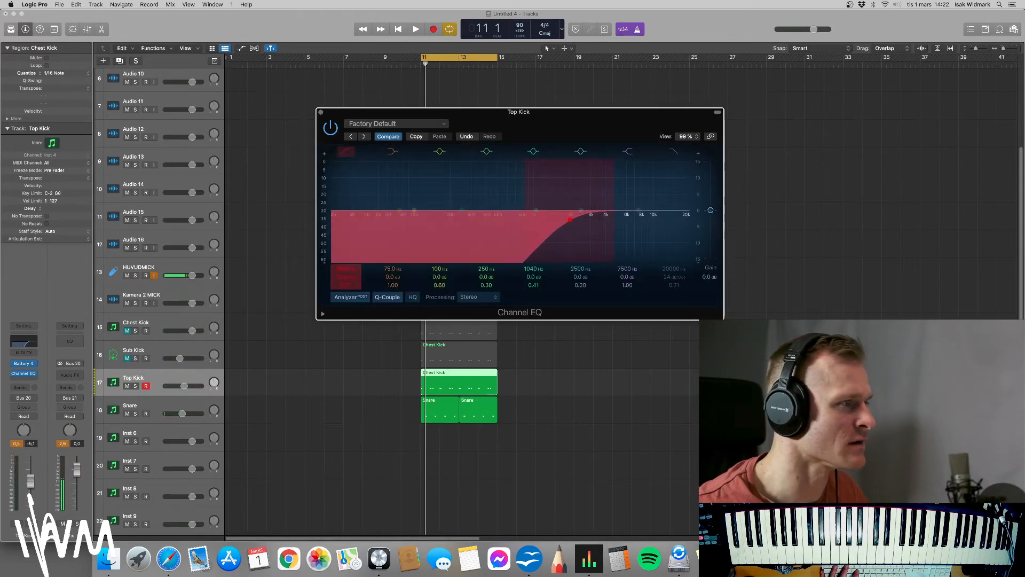
left_click(321, 112)
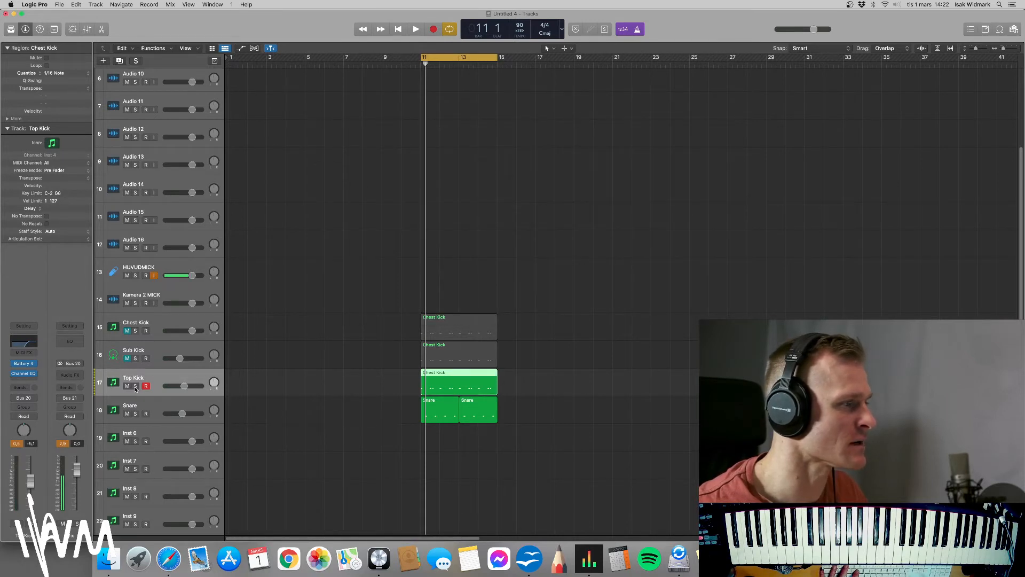
Audition the Top Kick track in solo and switch the solo off again.
left_click(135, 386)
key("space")
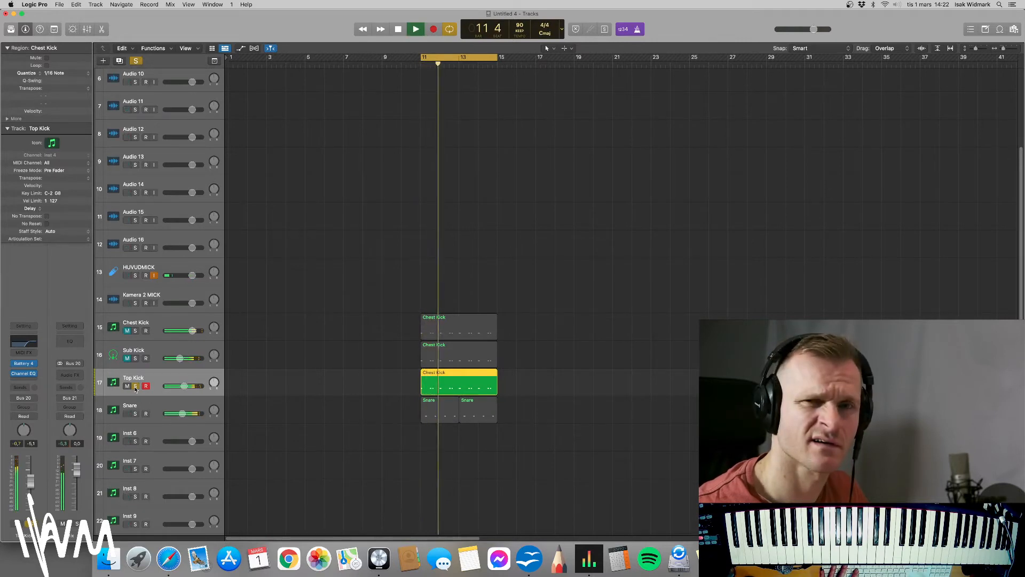
key("space")
left_click(136, 386)
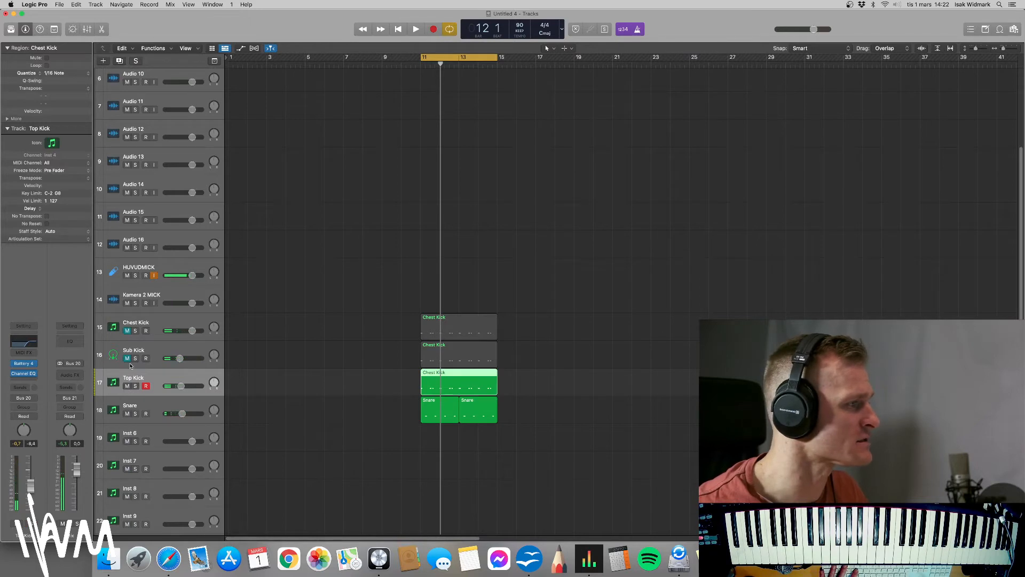
Unmute the Sub Kick and Chest Kick tracks and set the Top Kick volume to about -4.3 dB during loop playback.
left_click(127, 358)
left_click(127, 331)
key("space")
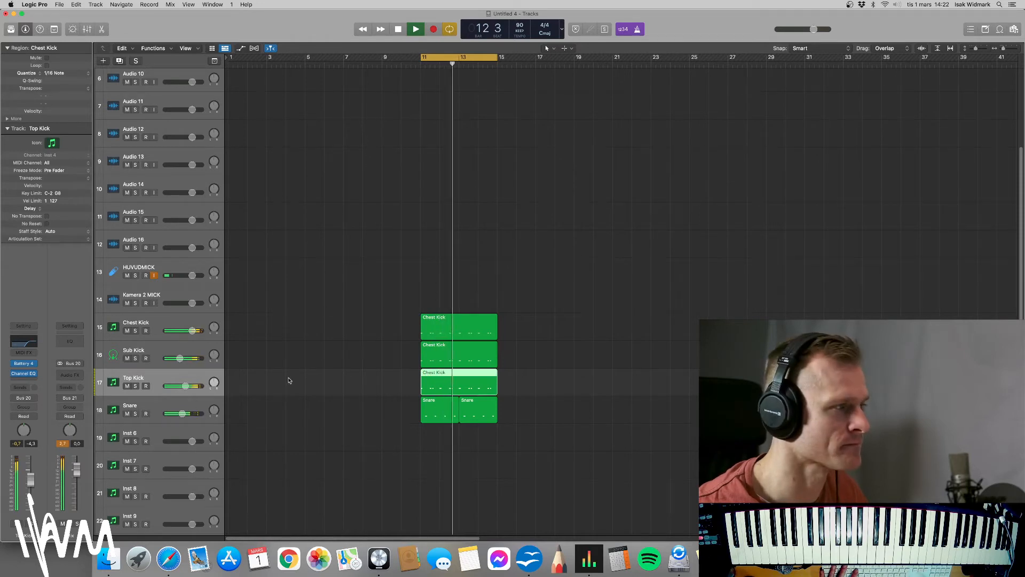
key("space")
Compare the looped beat with the Top Kick and Sub Kick tracks muted together and with all kick layers active.
left_click(127, 386)
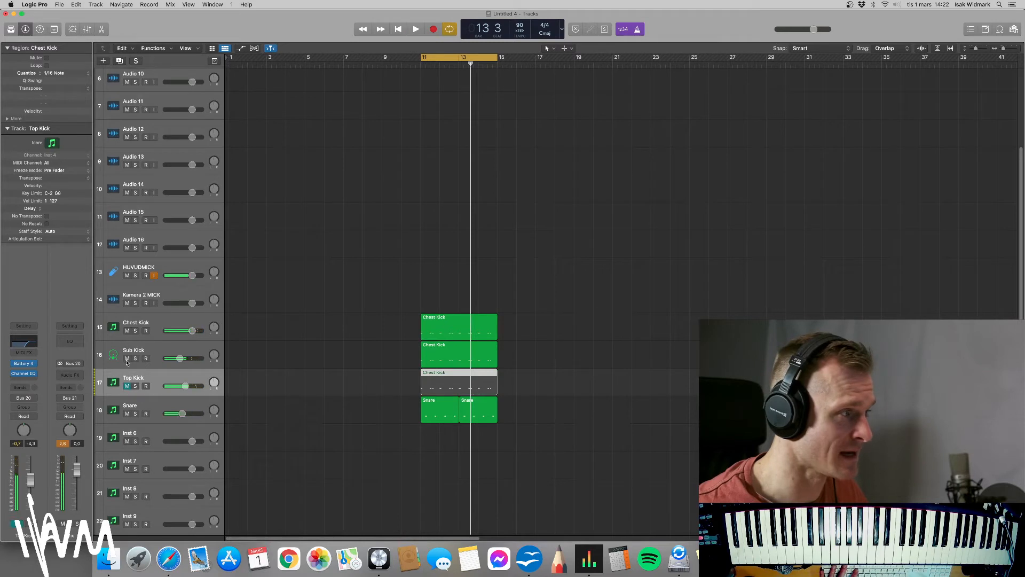
left_click(128, 359)
key("space")
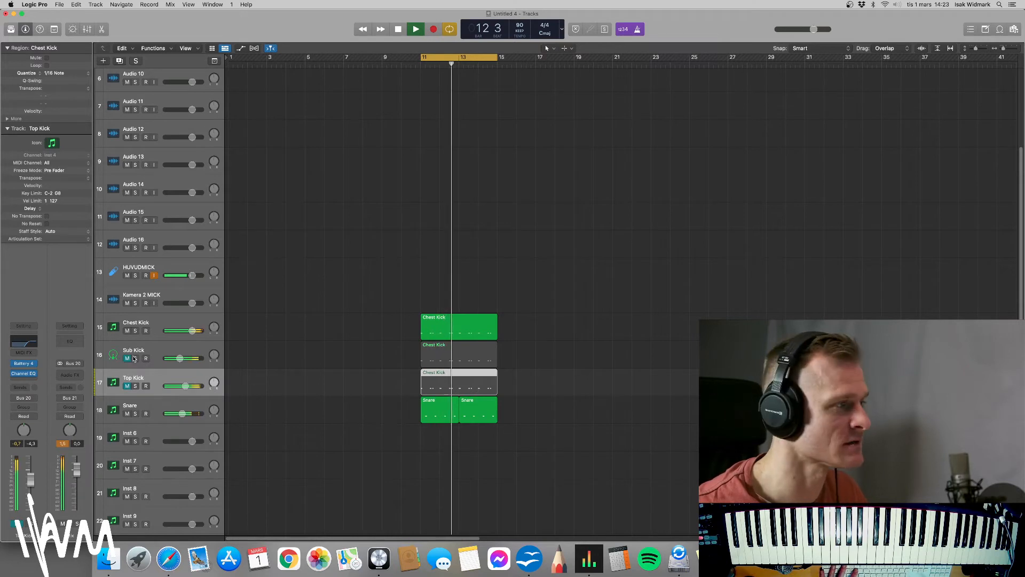
left_click(128, 358)
left_click(128, 385)
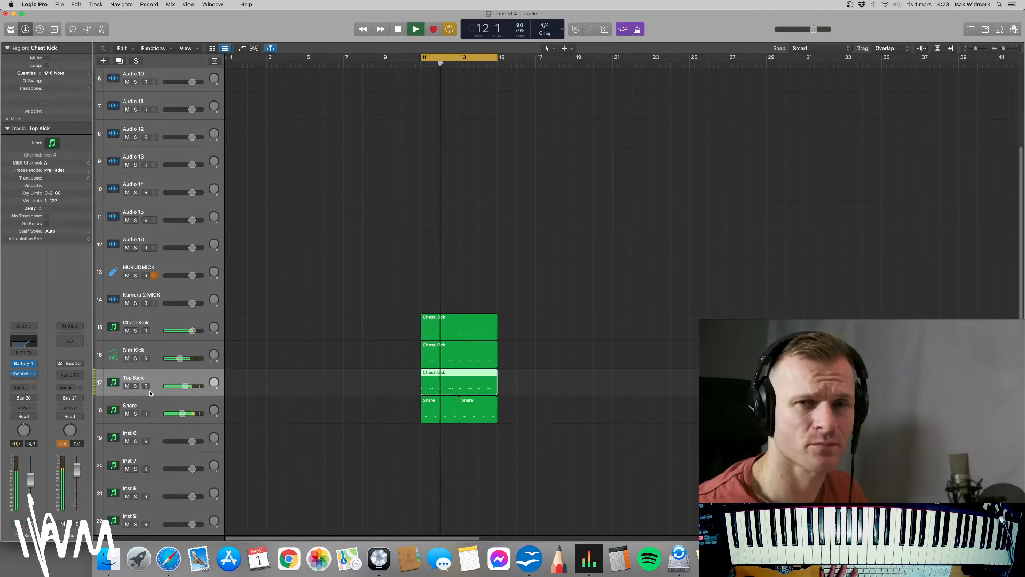
key("space")
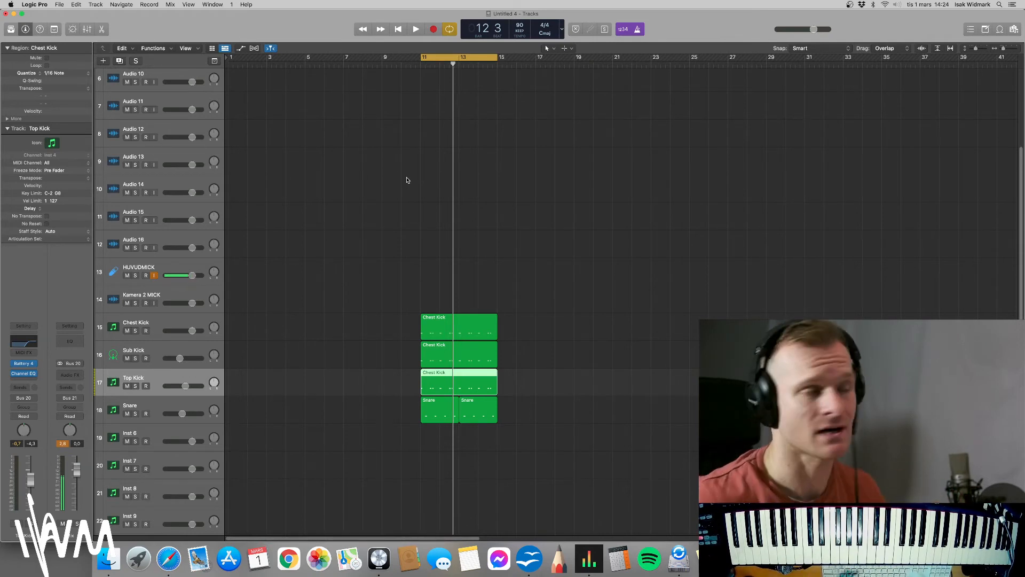
key("space")
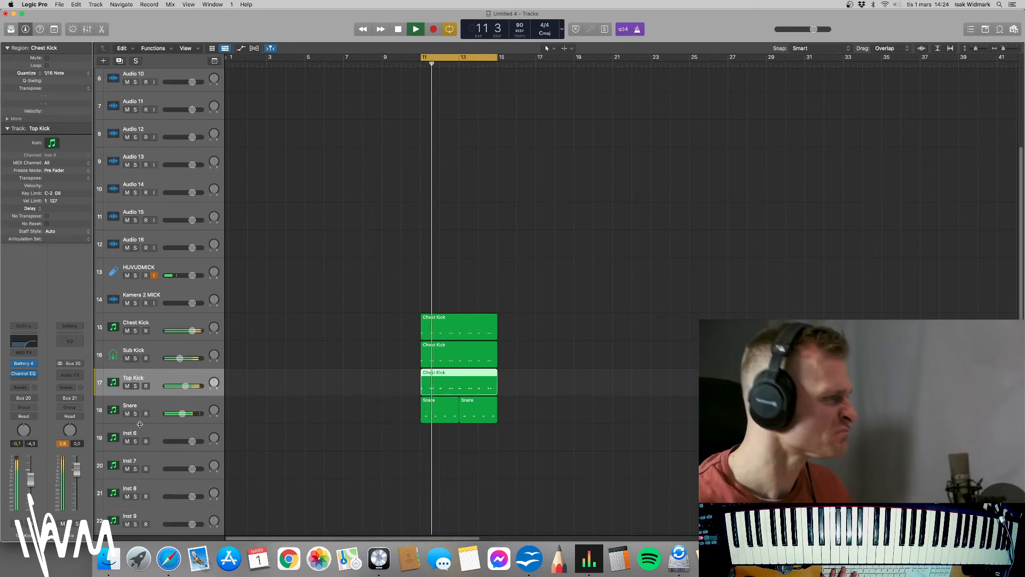